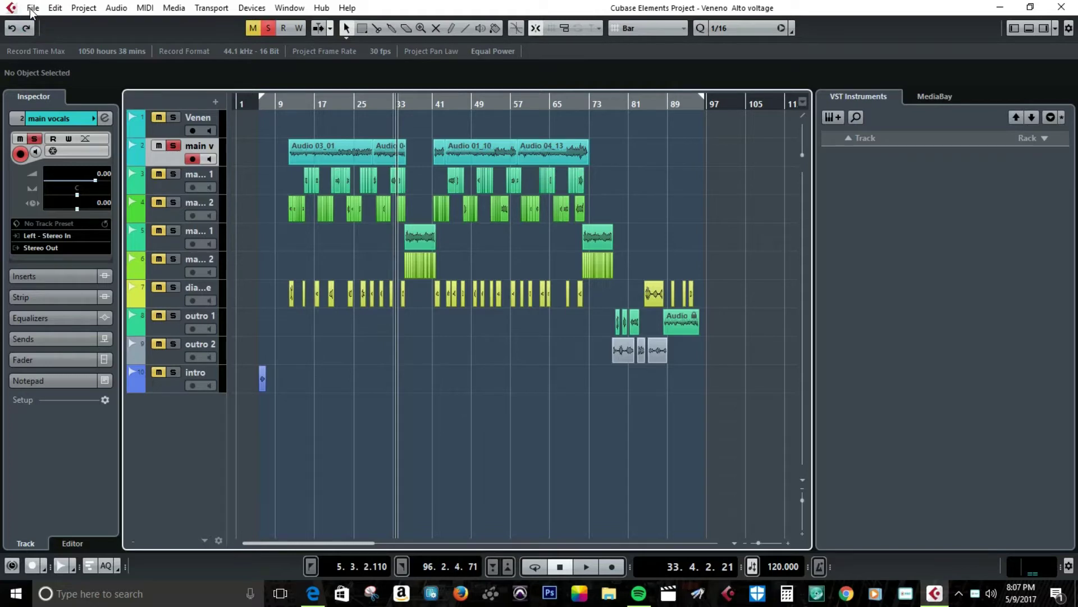
Browse the File menu and reach Export > Audio Mixdown for the project
click(33, 8)
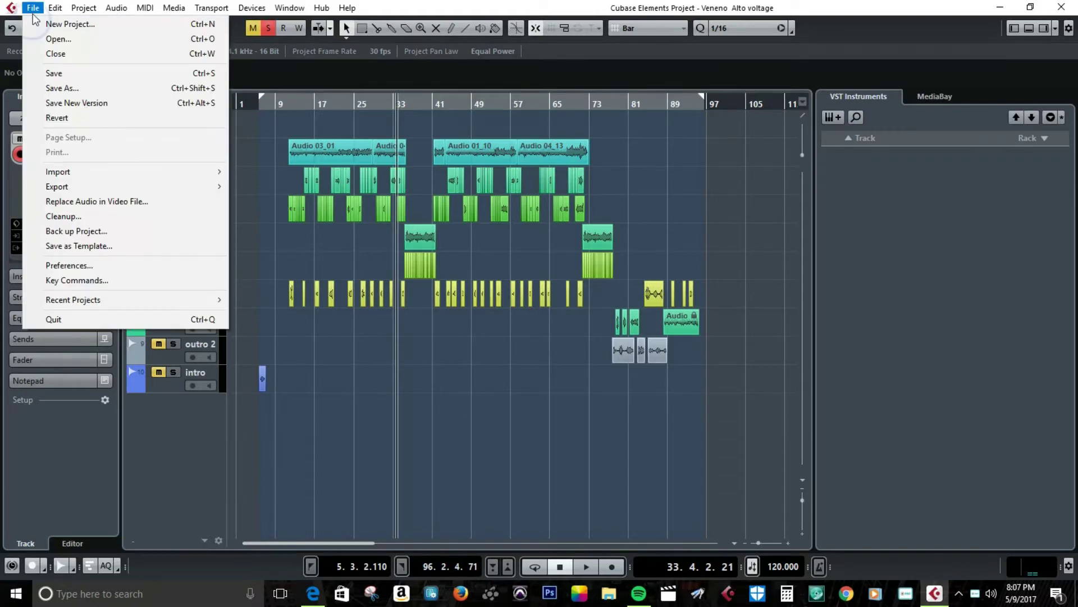
click(48, 85)
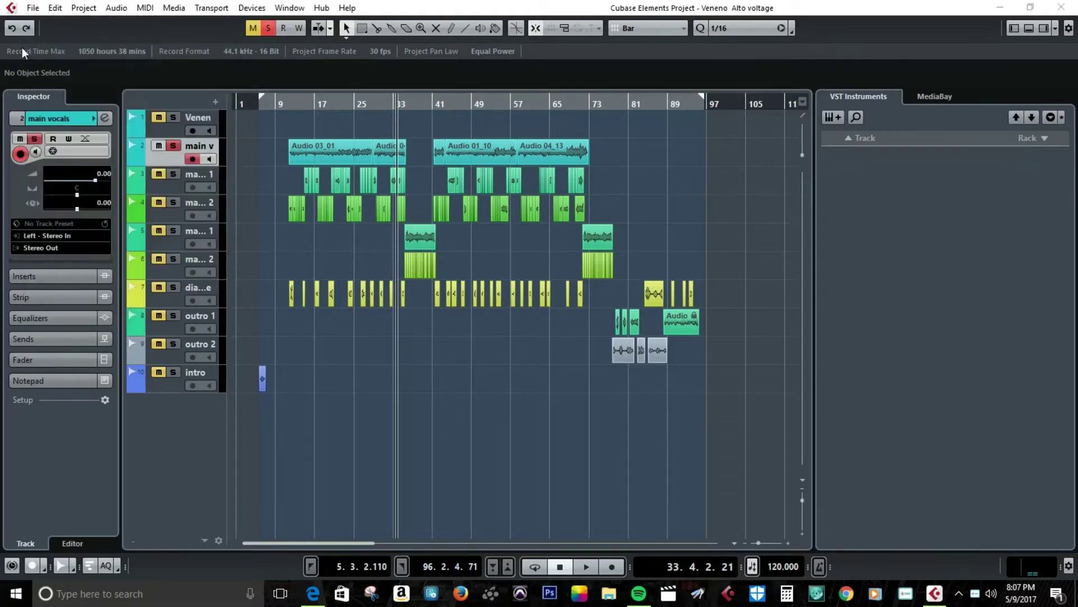
click(33, 10)
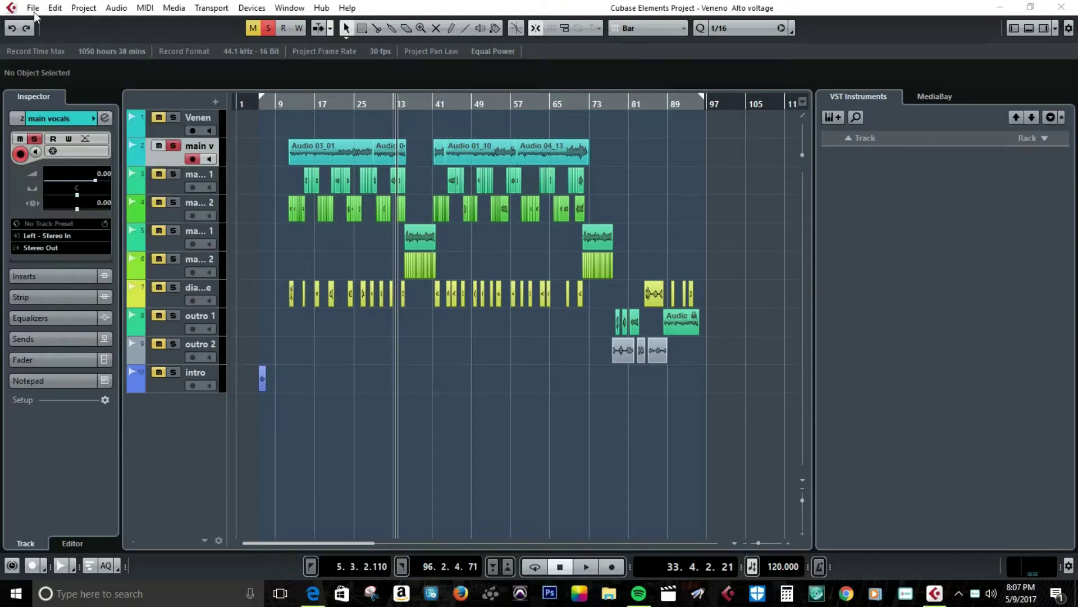
click(33, 10)
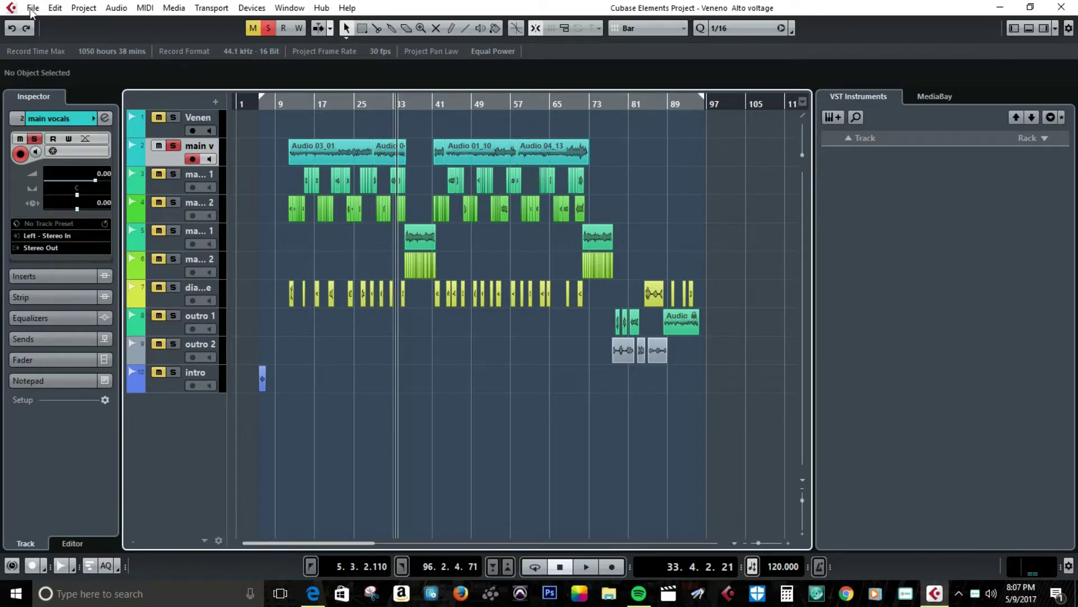
click(33, 9)
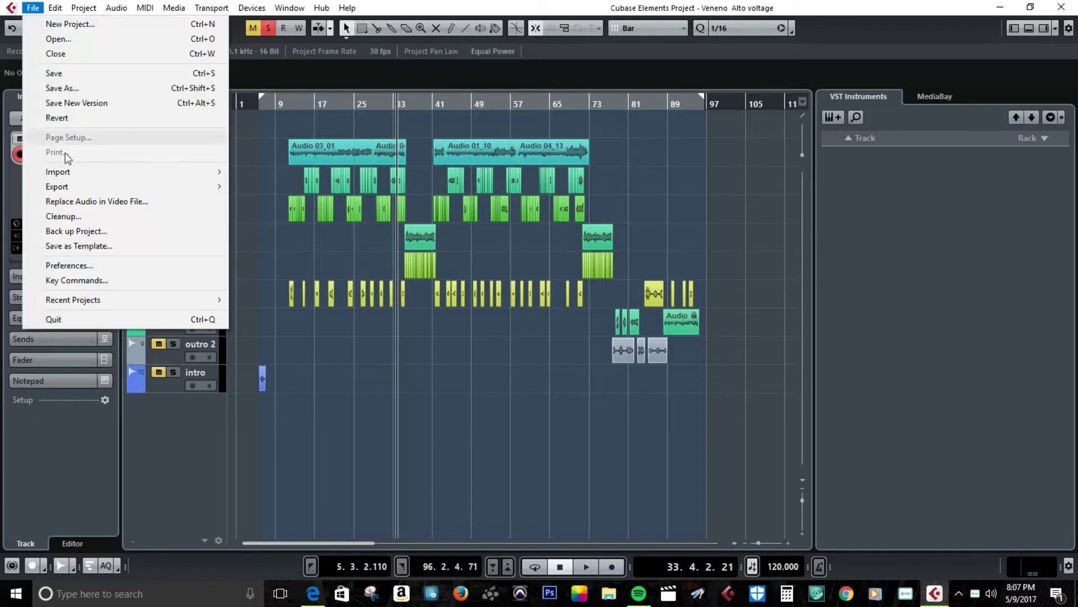
mouse_move(73, 190)
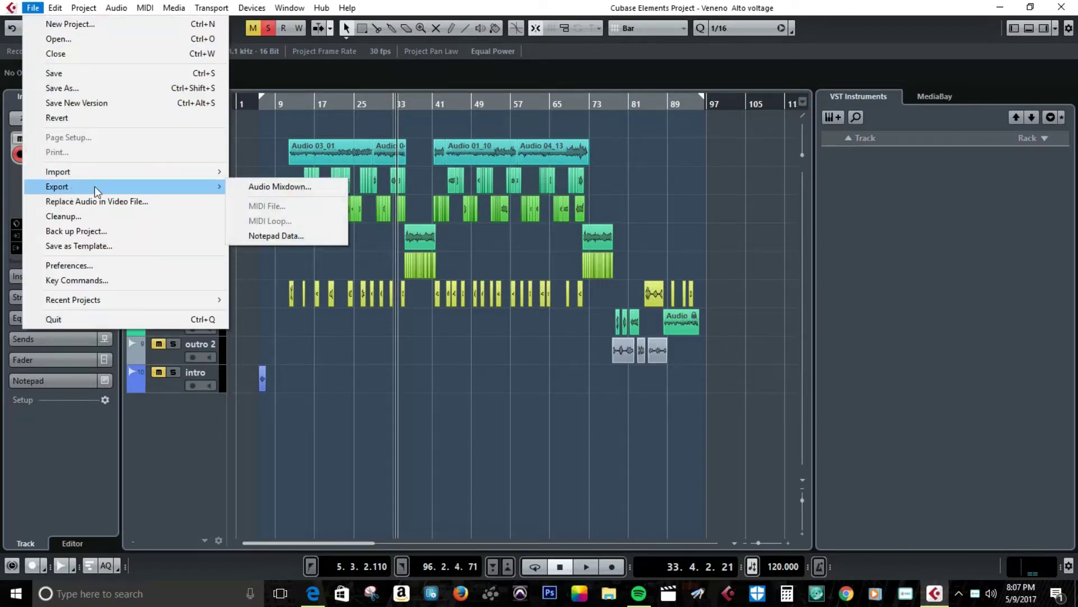
Export the mixdown as the mono WAV file 'main vocals'
click(259, 186)
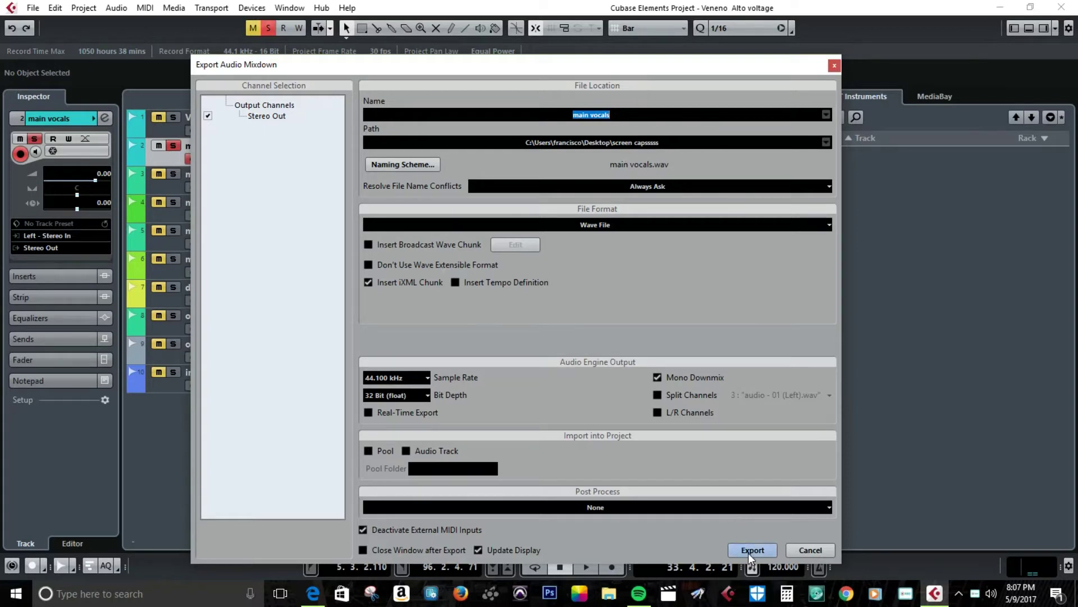
click(752, 550)
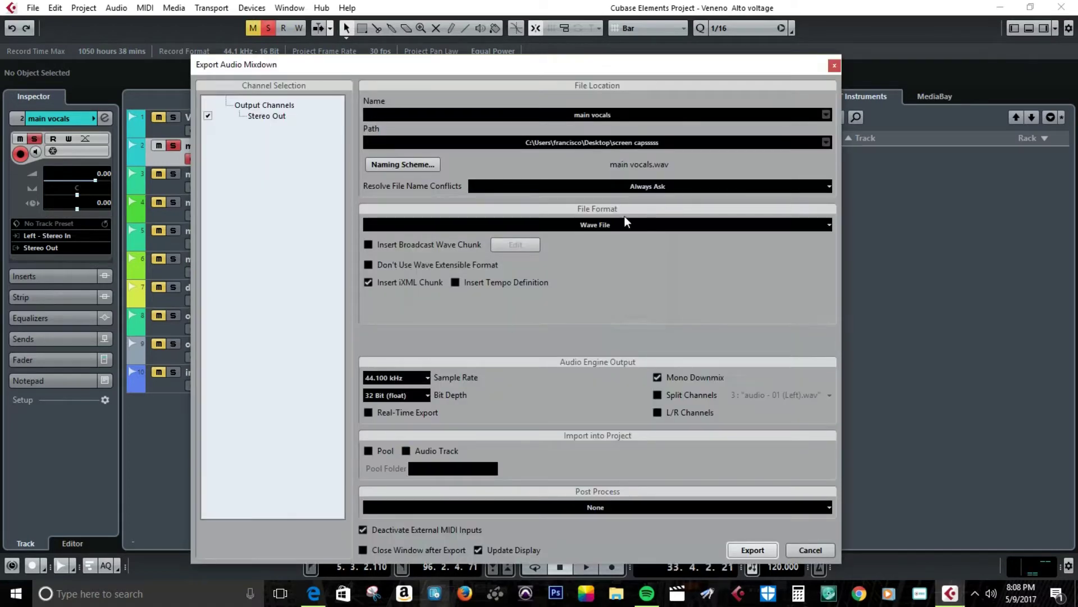
Close the export dialog and move File Explorer right to uncover the Cubase tracks
click(834, 66)
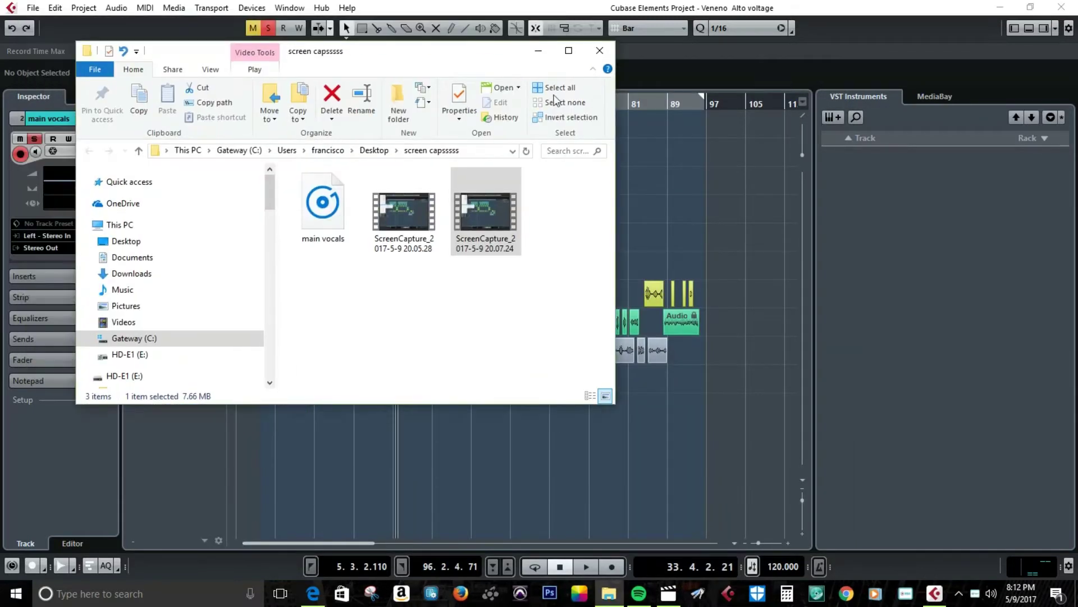
drag(474, 52, 780, 105)
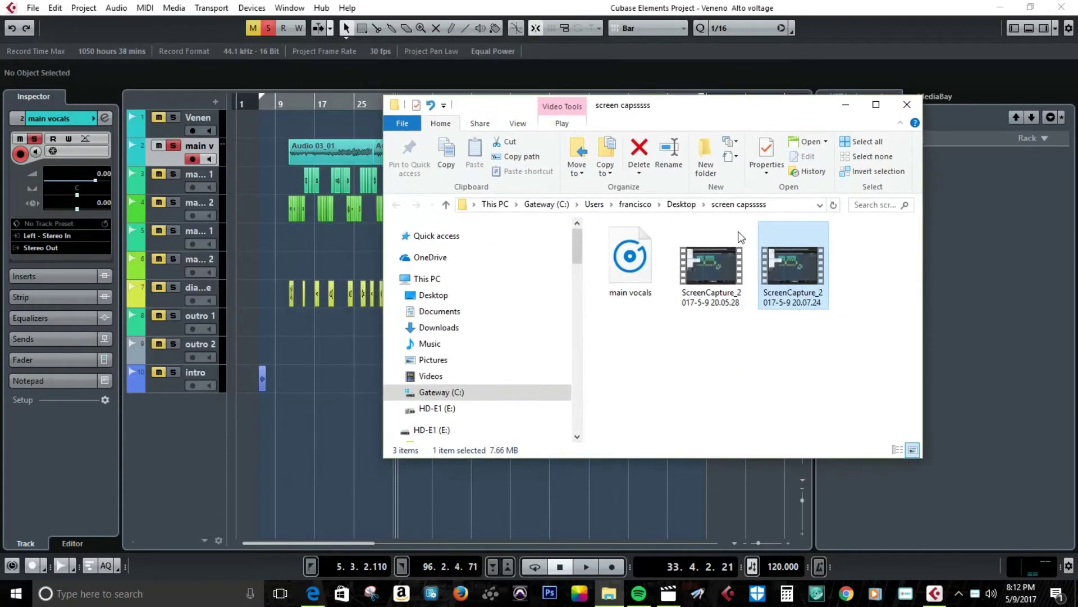
Import main vocals.wav as a vocals track under main vocals and select Audio 01_10
click(630, 273)
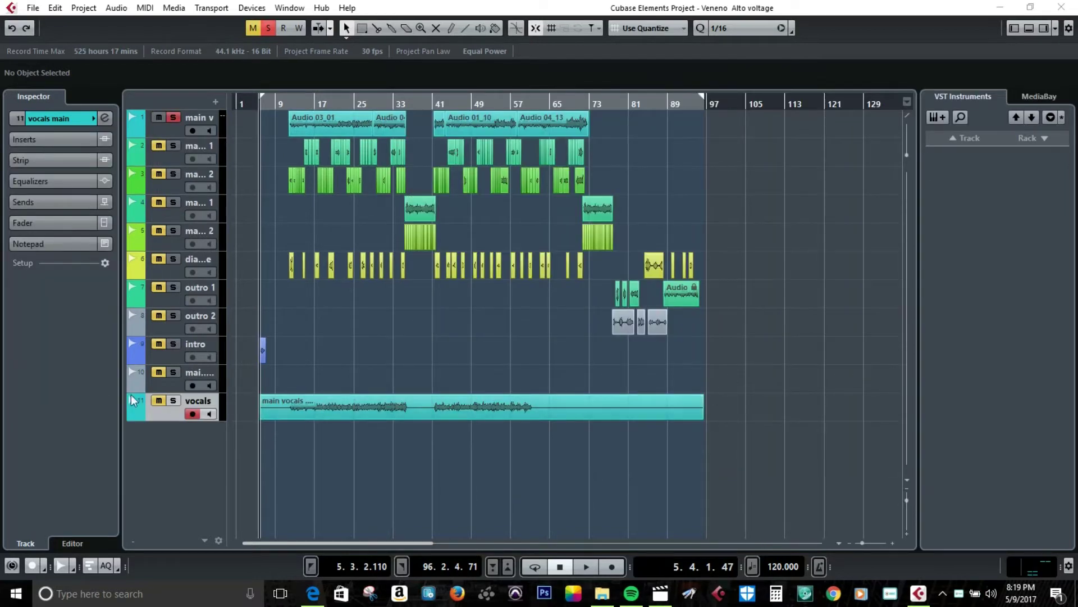
drag(169, 408, 190, 157)
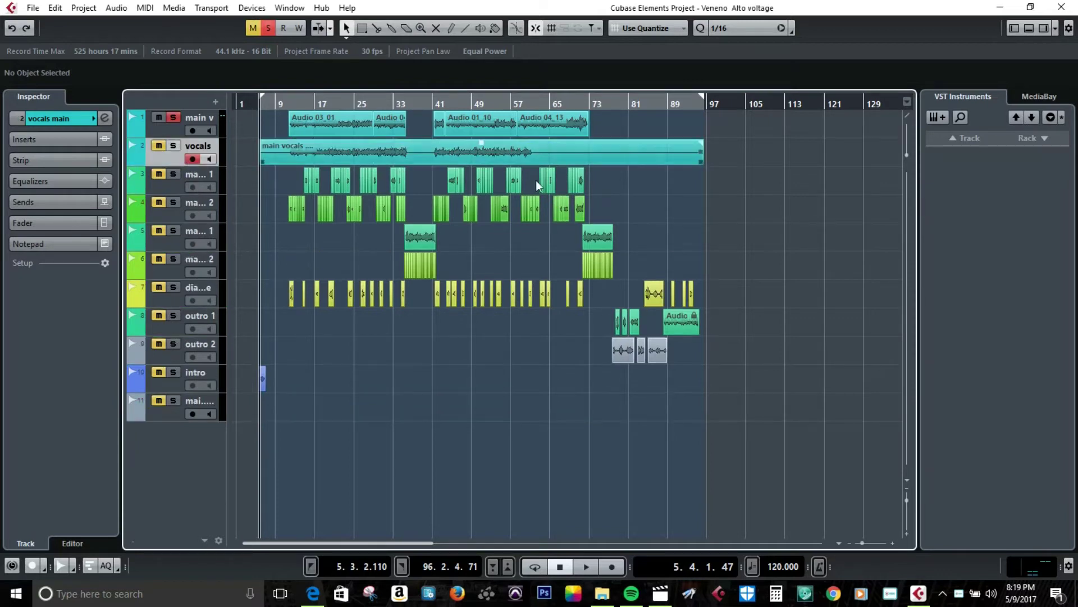
click(511, 134)
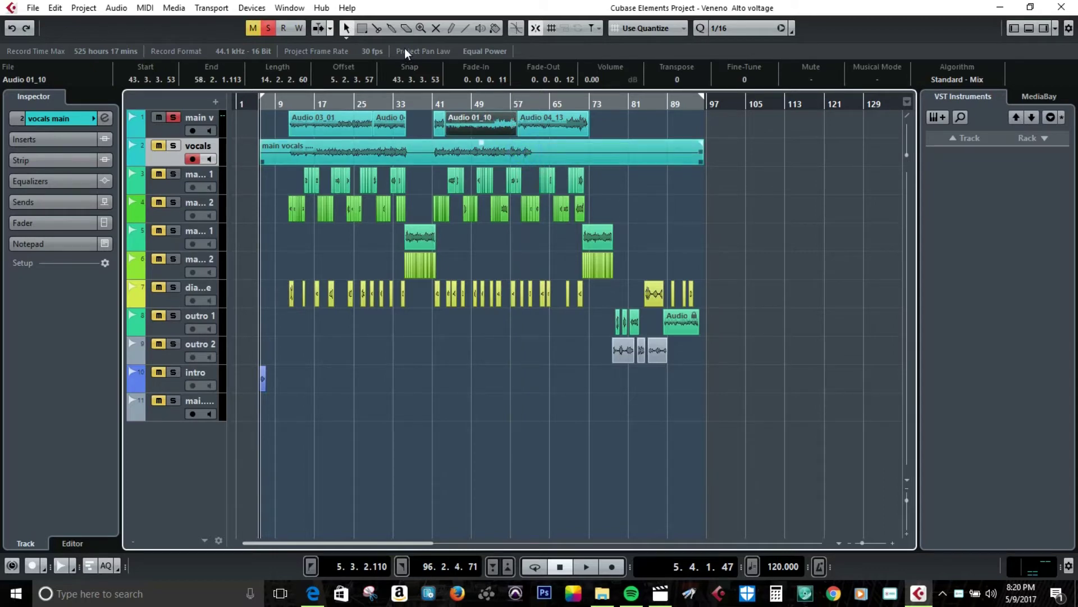
click(378, 27)
Add Arranger Controls to the toolbar and switch to the Split (scissors) tool
right_click(377, 27)
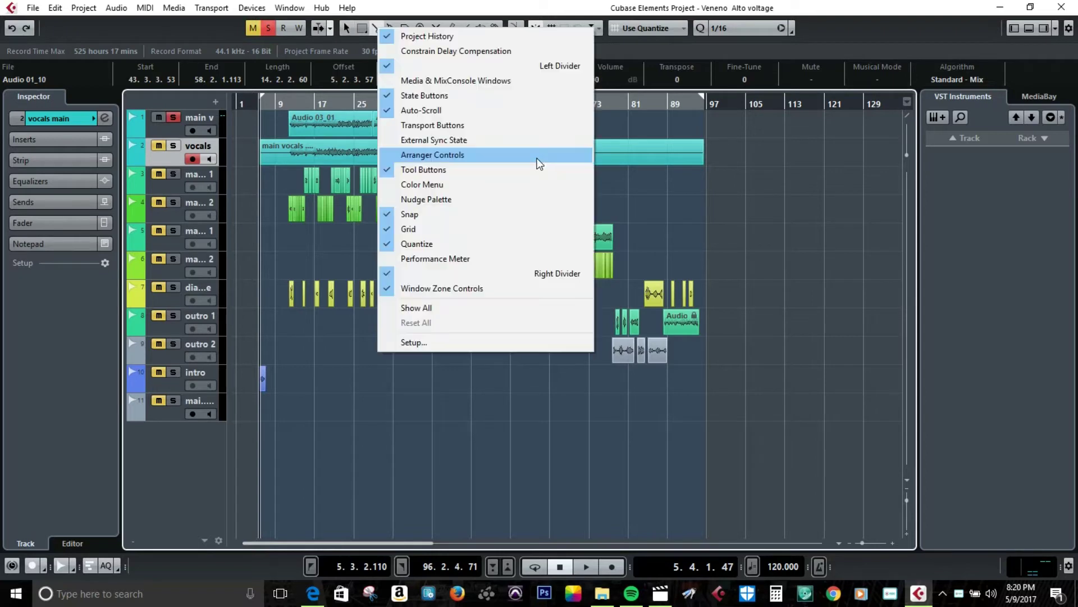
click(538, 161)
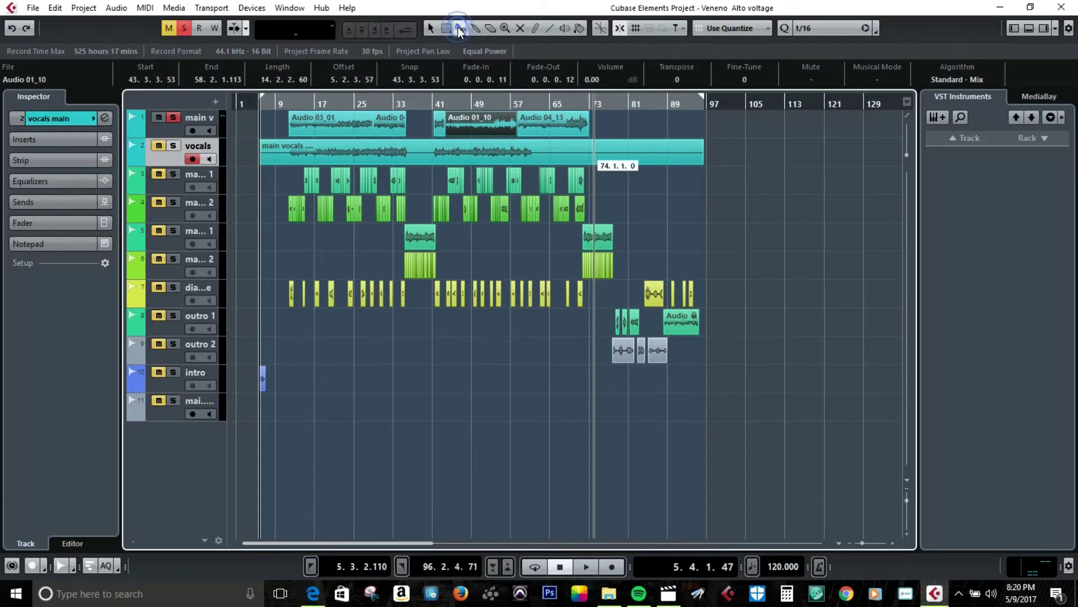
right_click(595, 149)
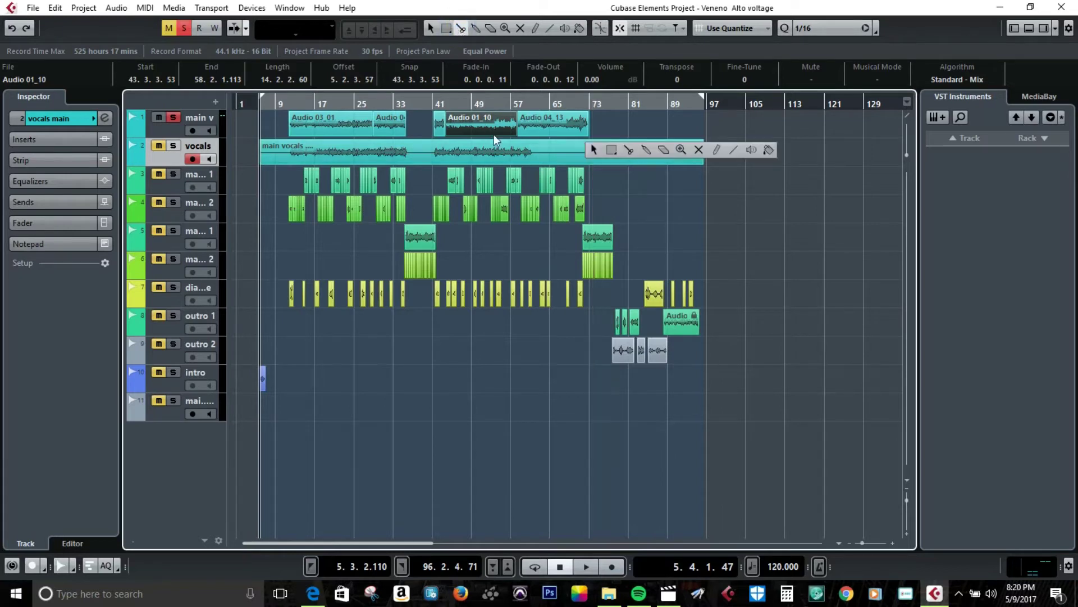
click(630, 149)
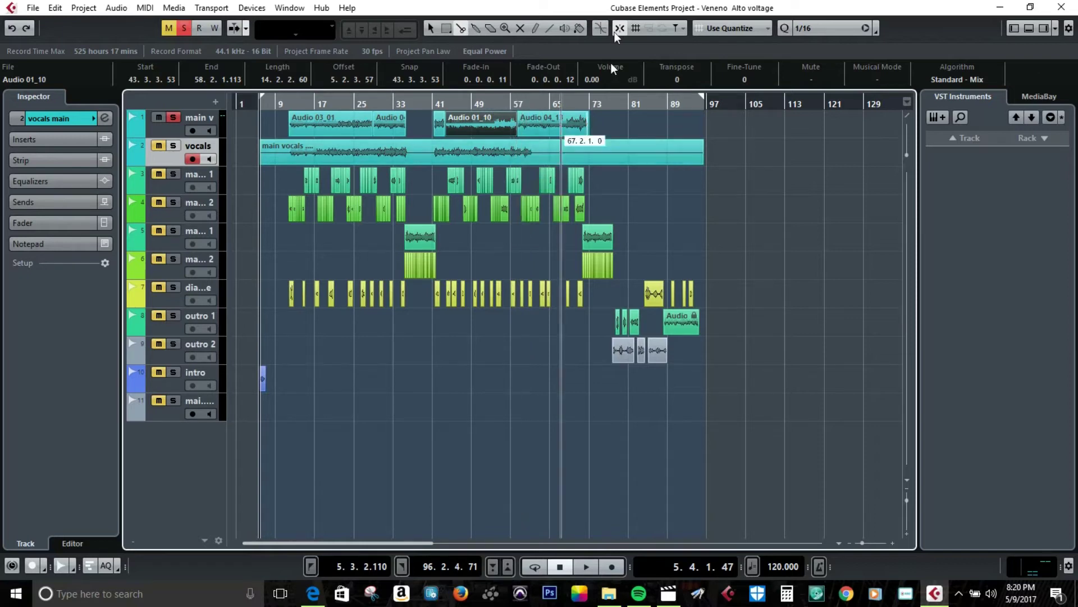
Set Snap Type to Events, then zoom the arrangement in and back out
click(635, 29)
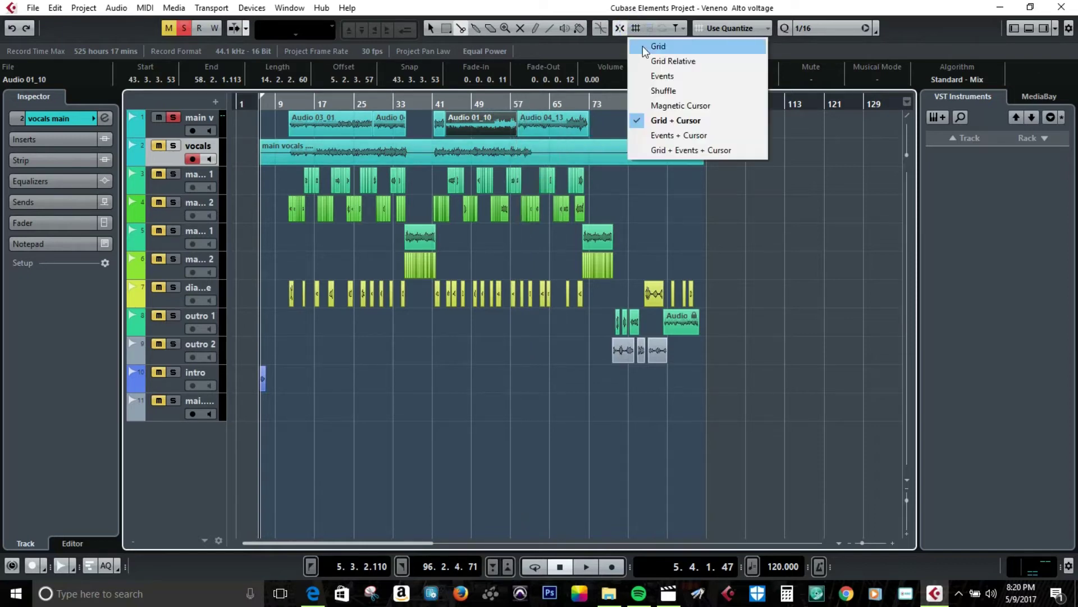
click(651, 74)
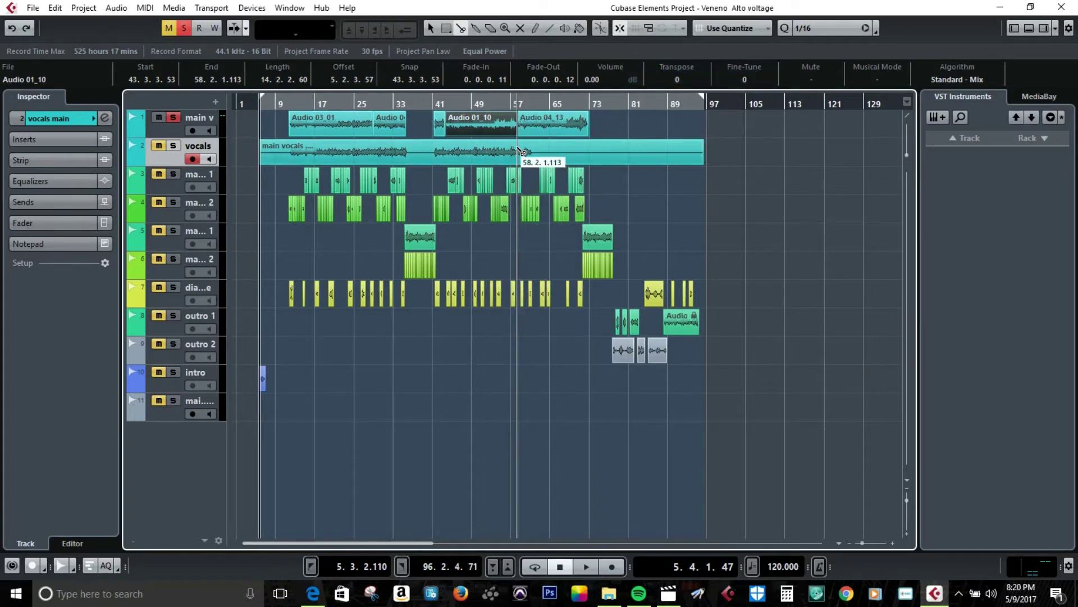
key(h)
key(h)
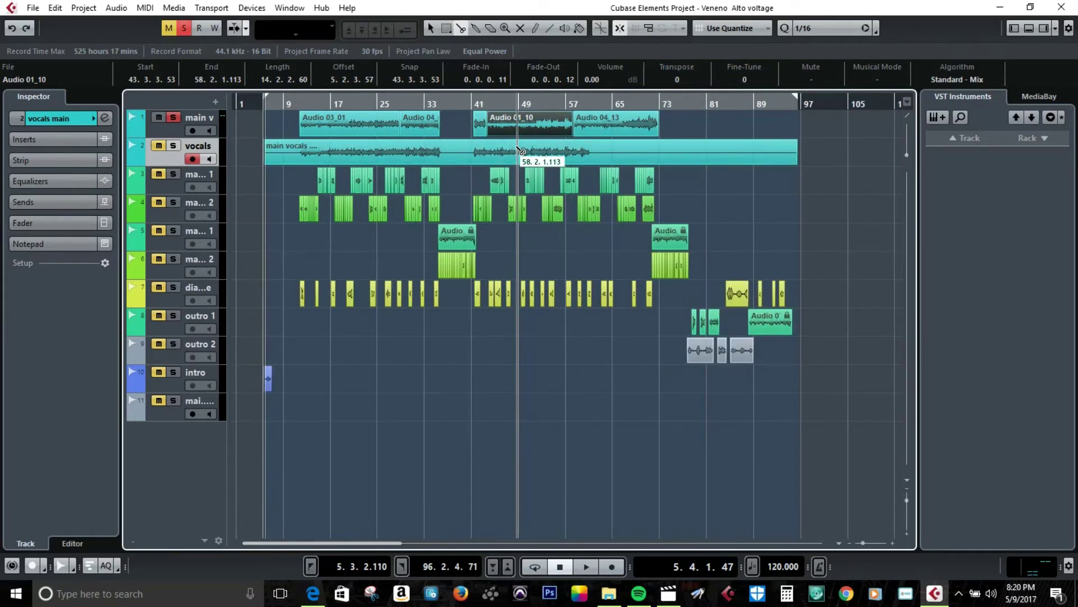
key(h)
key(h)
key(g)
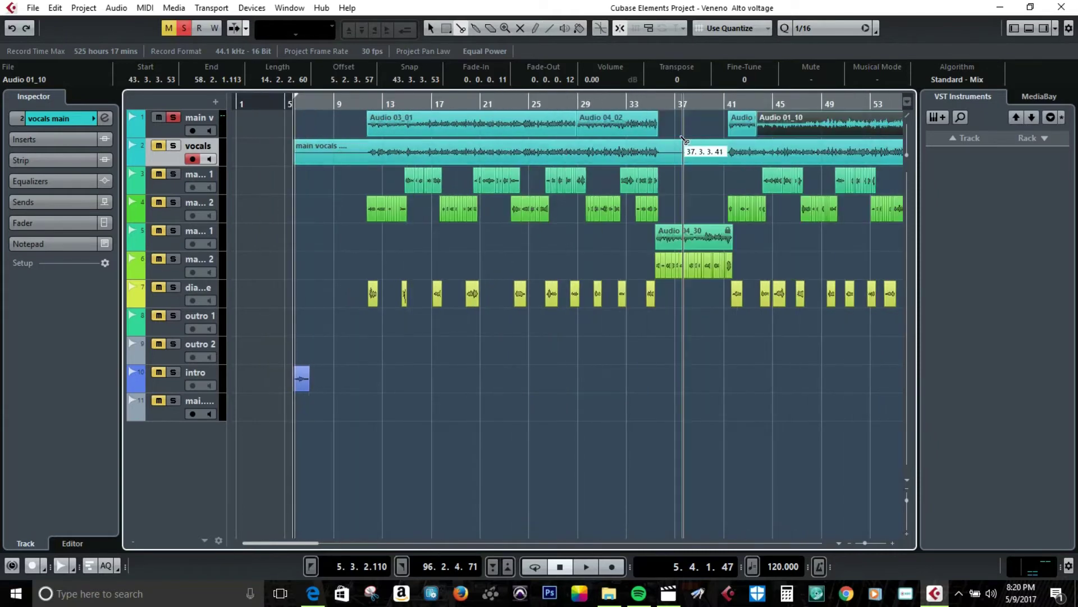
key(g)
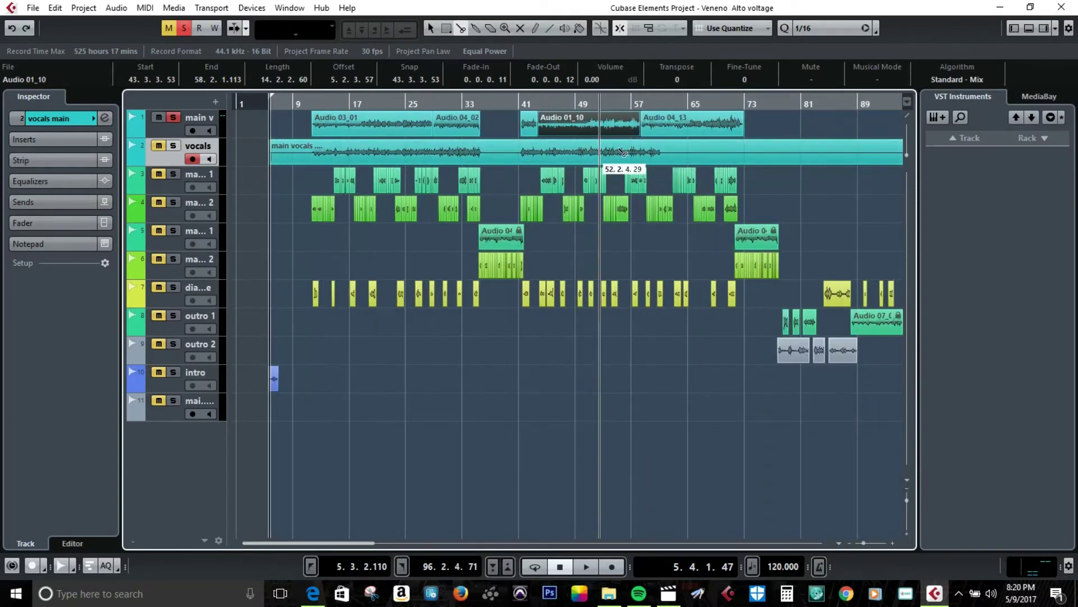
Set the grid to Bar and split the vocals track's main vocals event at 58.2.1.113
click(766, 29)
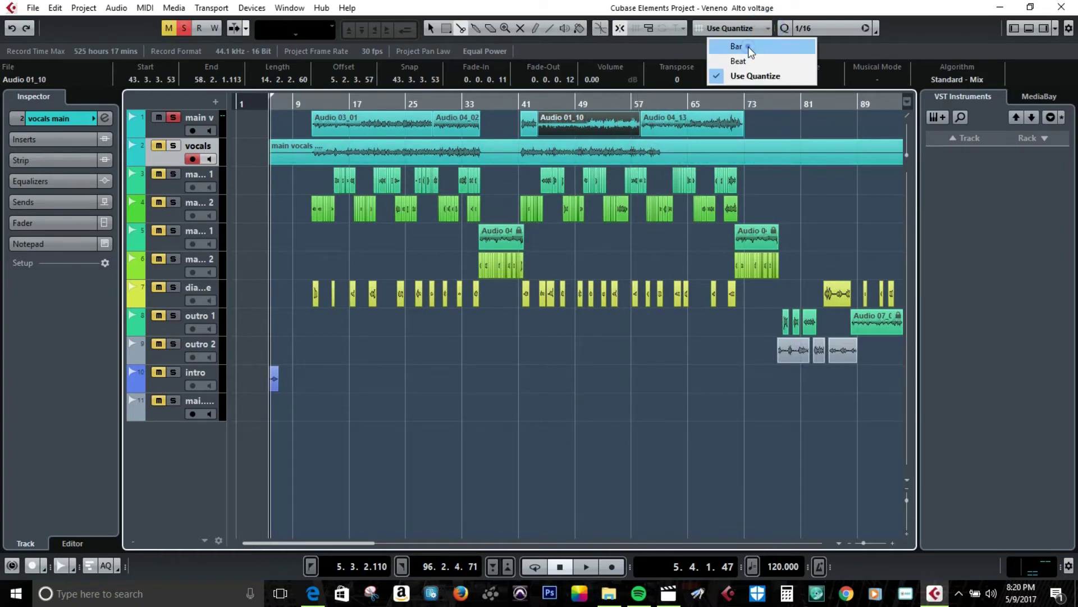
click(747, 45)
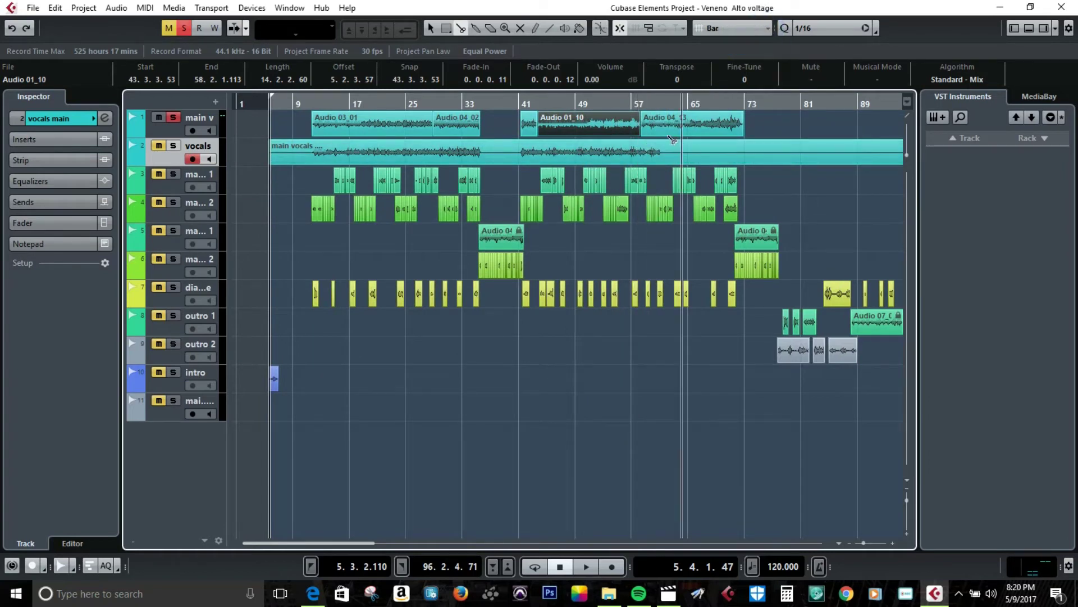
click(643, 153)
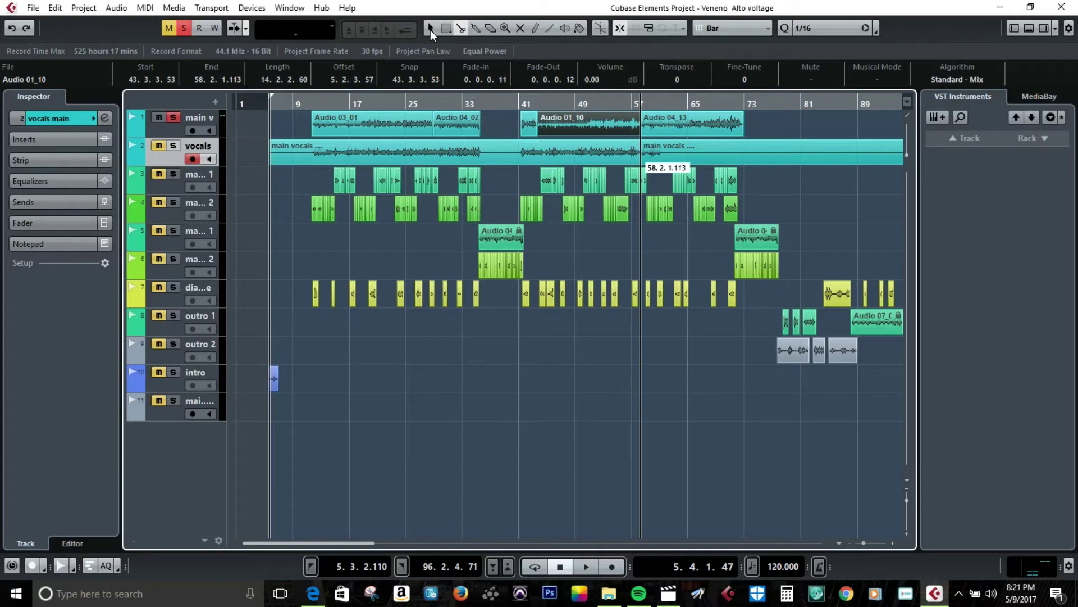
Switch back to the selection tool, move the playhead to bar 58, and zoom in there
right_click(641, 157)
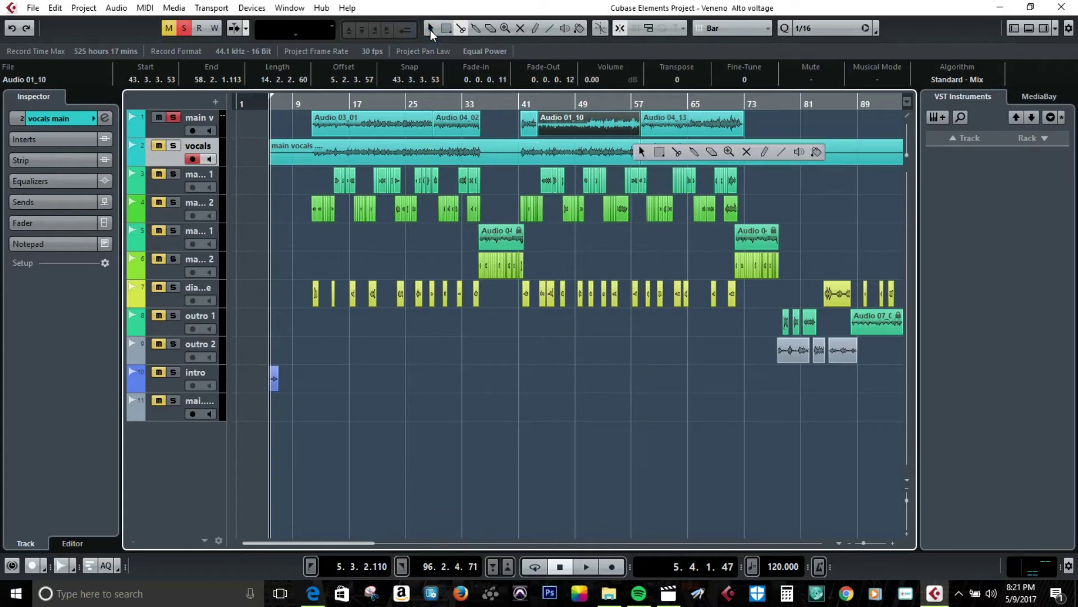
mouse_move(642, 154)
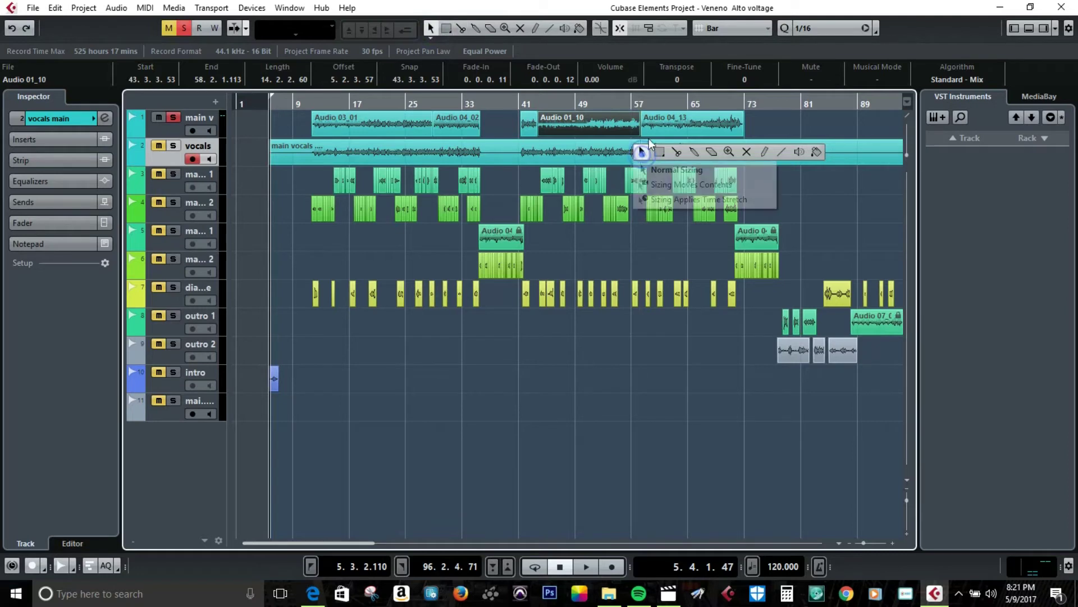
click(755, 132)
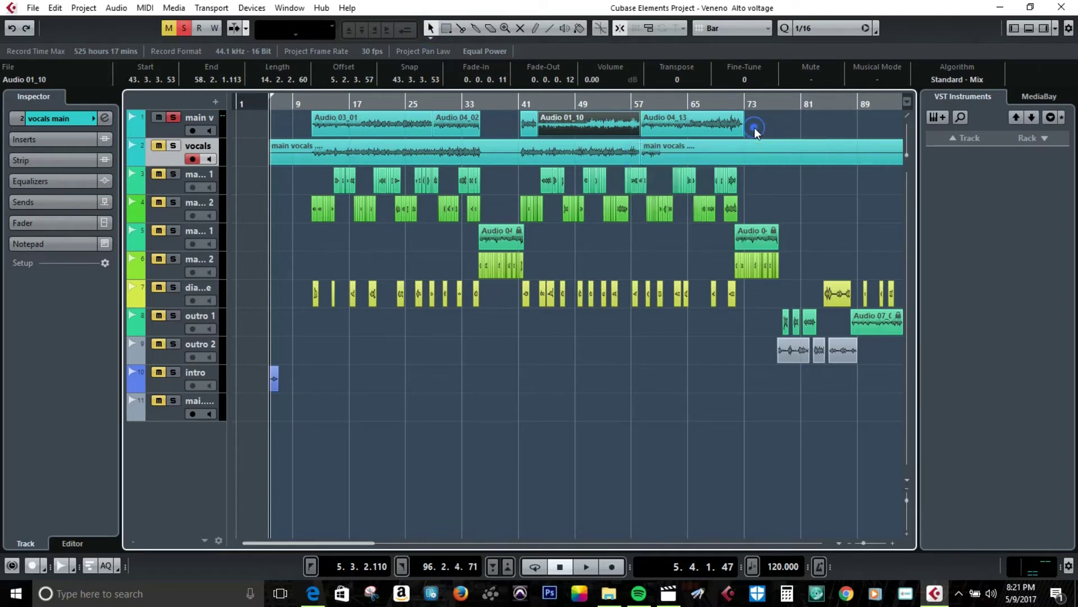
click(640, 102)
key(h)
key(h)
key(h)
key(h)
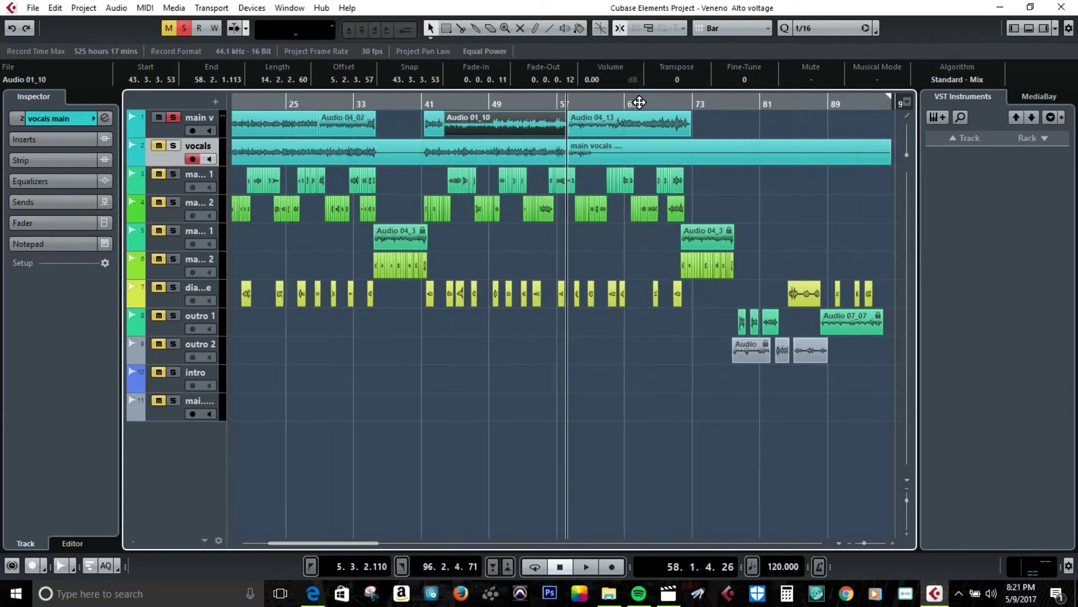
key(h)
key(h)
key(h)
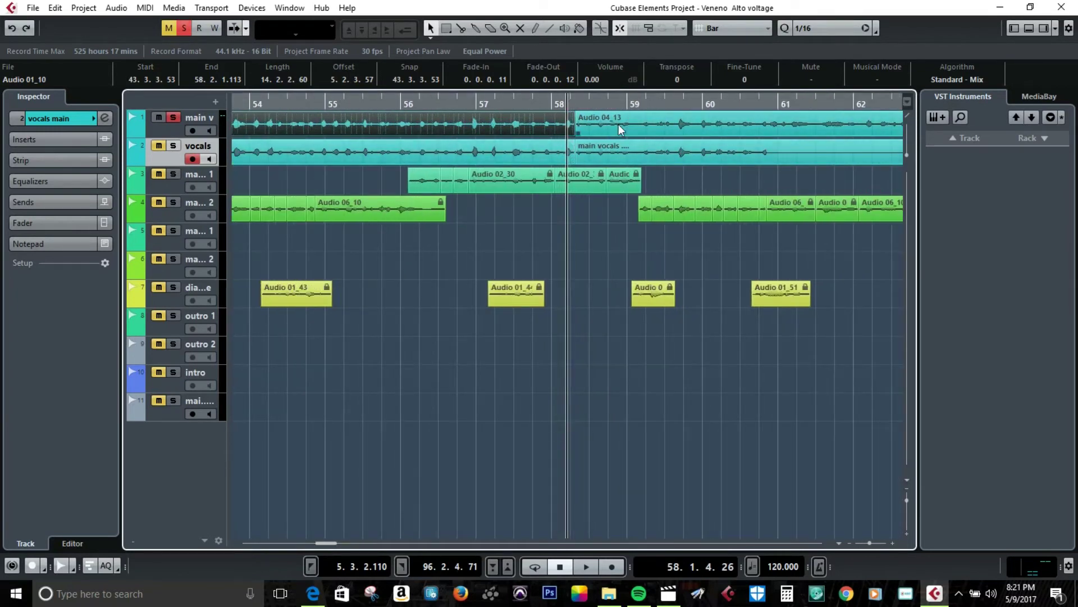
Trim Audio 04_13's start to 60.3.3.50 and Audio 01_10's end back before bar 58
drag(580, 135, 782, 124)
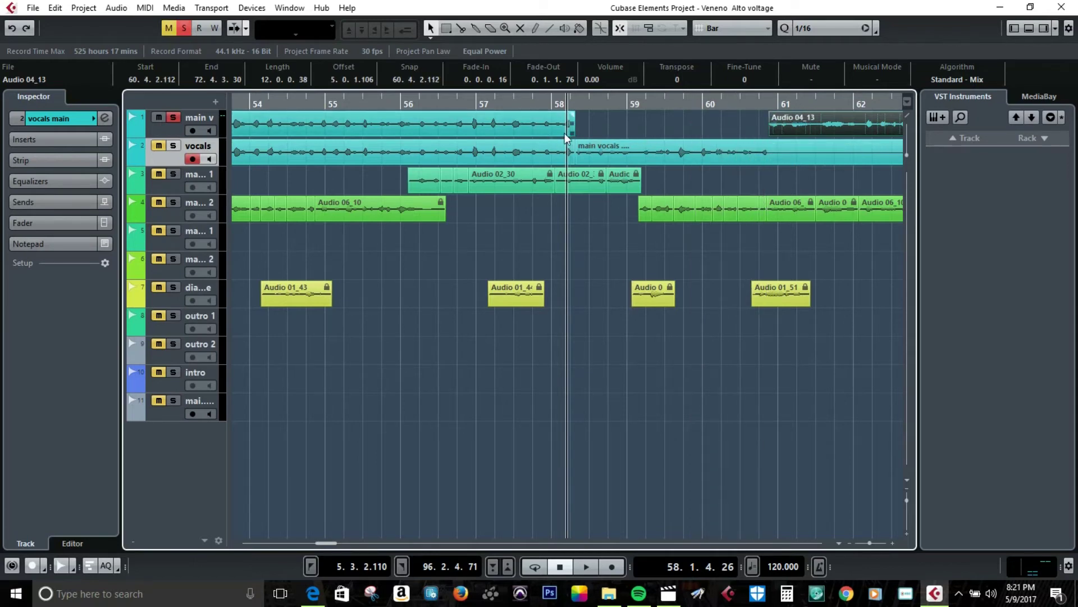
drag(576, 132, 509, 135)
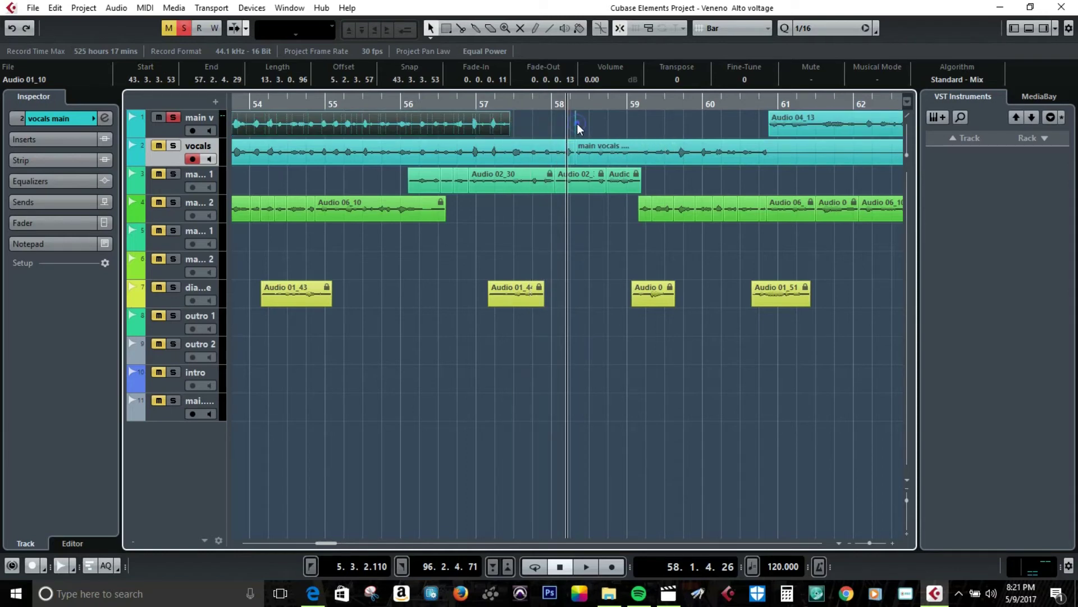
click(577, 124)
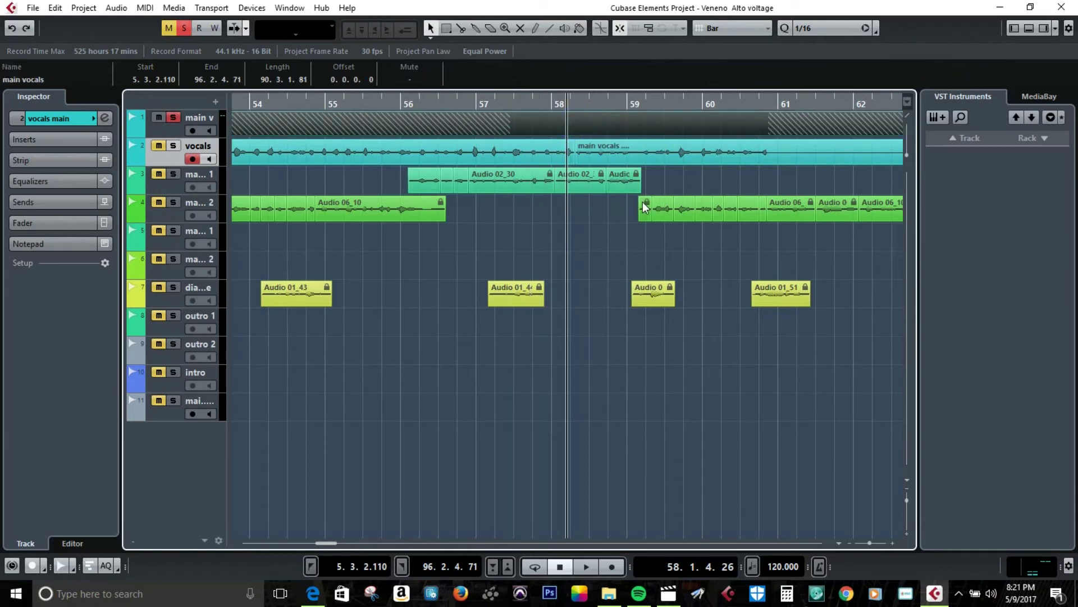
click(592, 272)
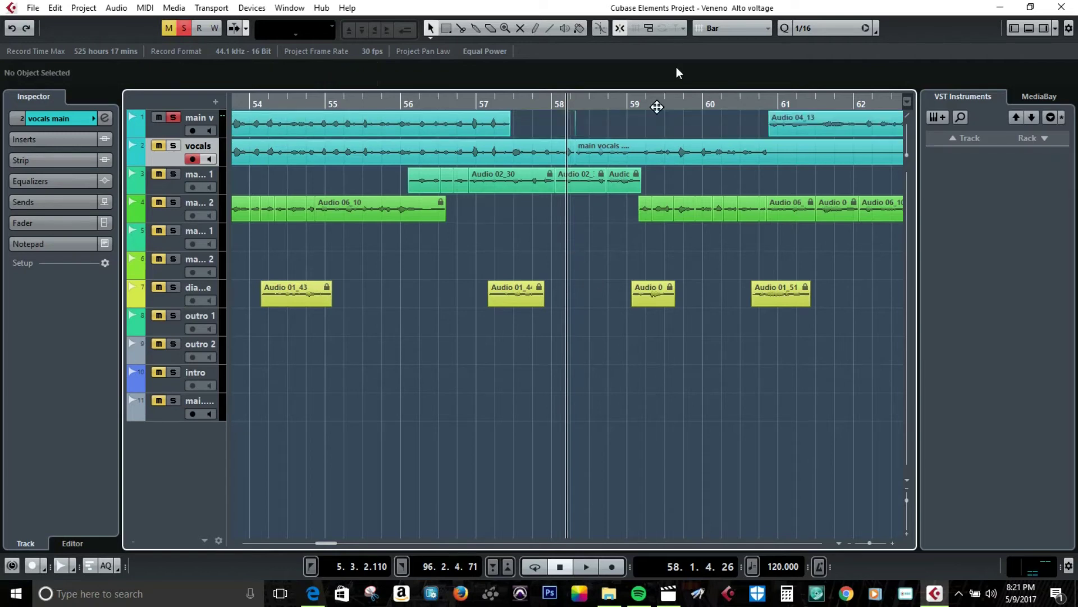
click(574, 99)
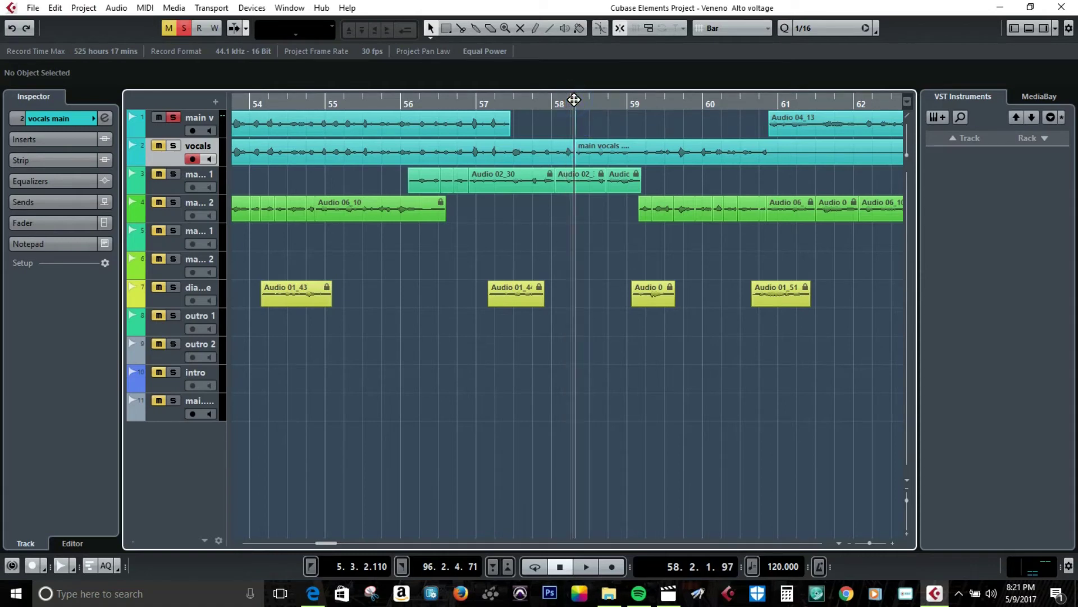
key(h)
key(h)
key(h)
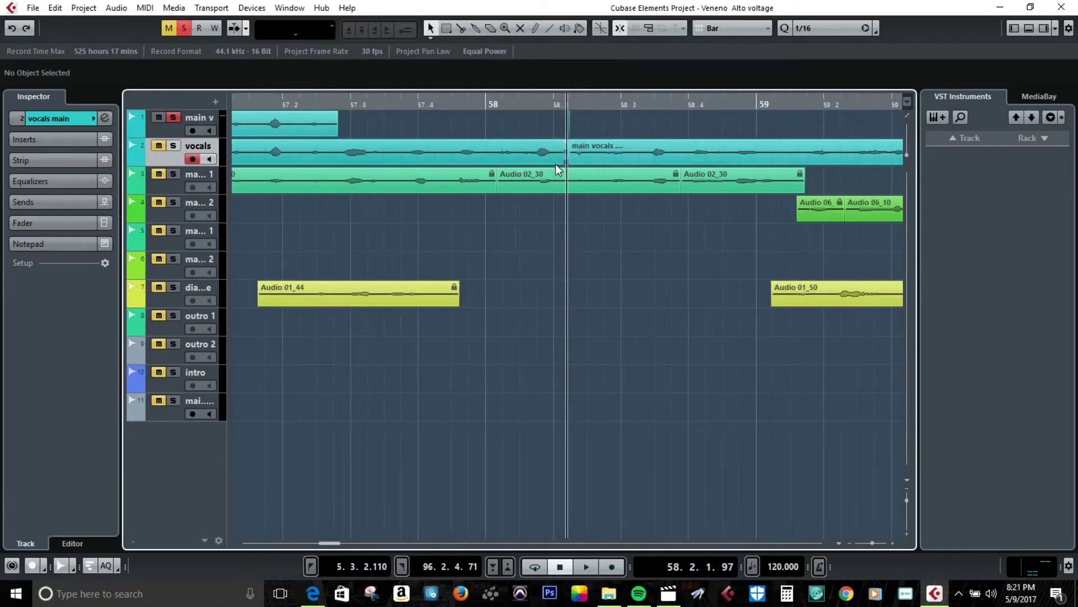
key(h)
key(h)
key(h)
key(h)
key(h)
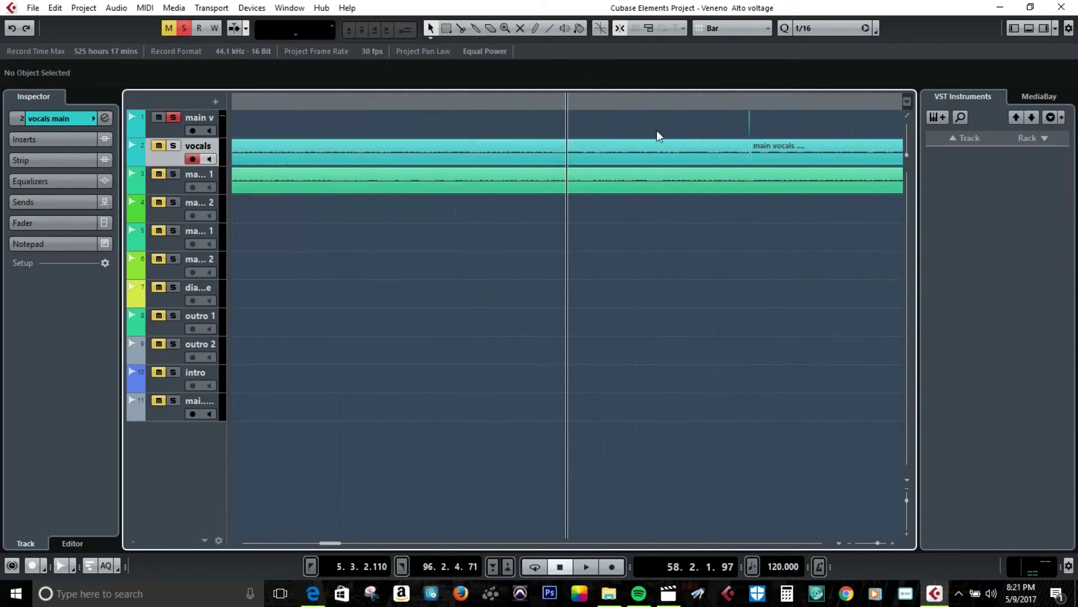
key(h)
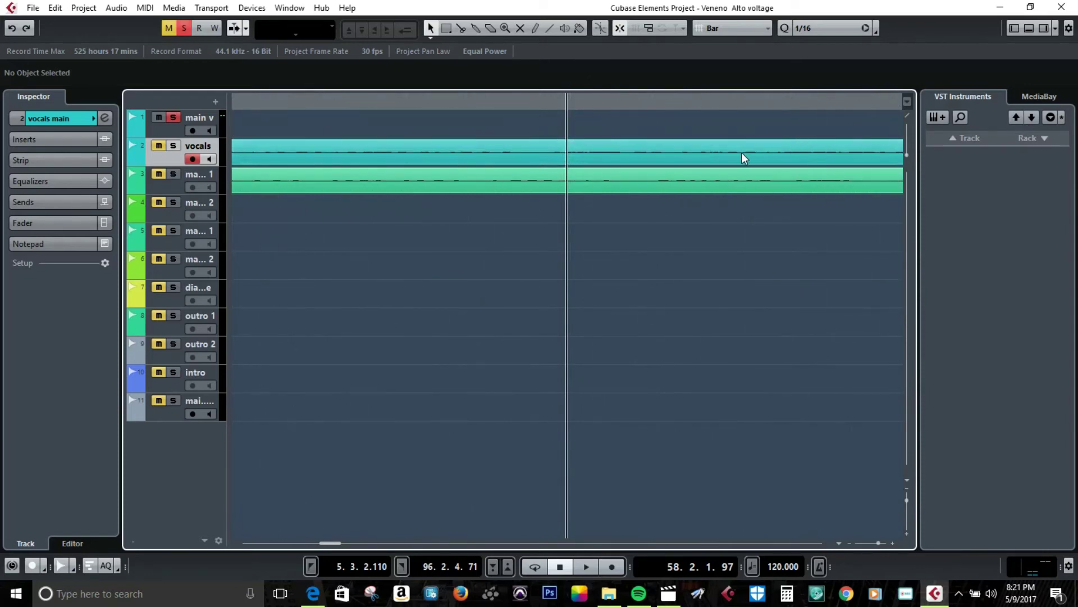
key(g)
key(g)
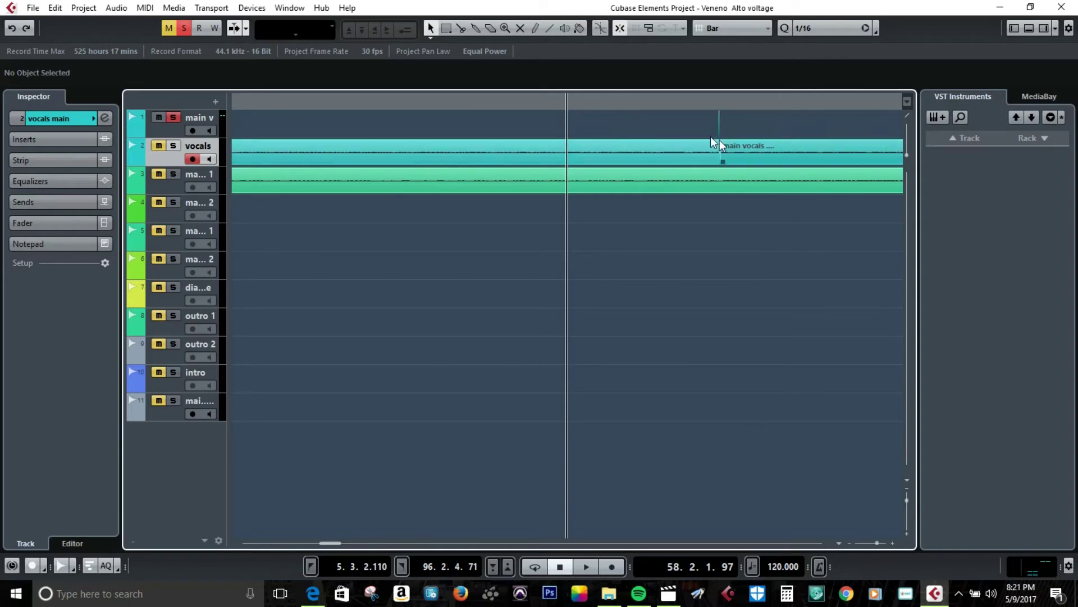
key(g)
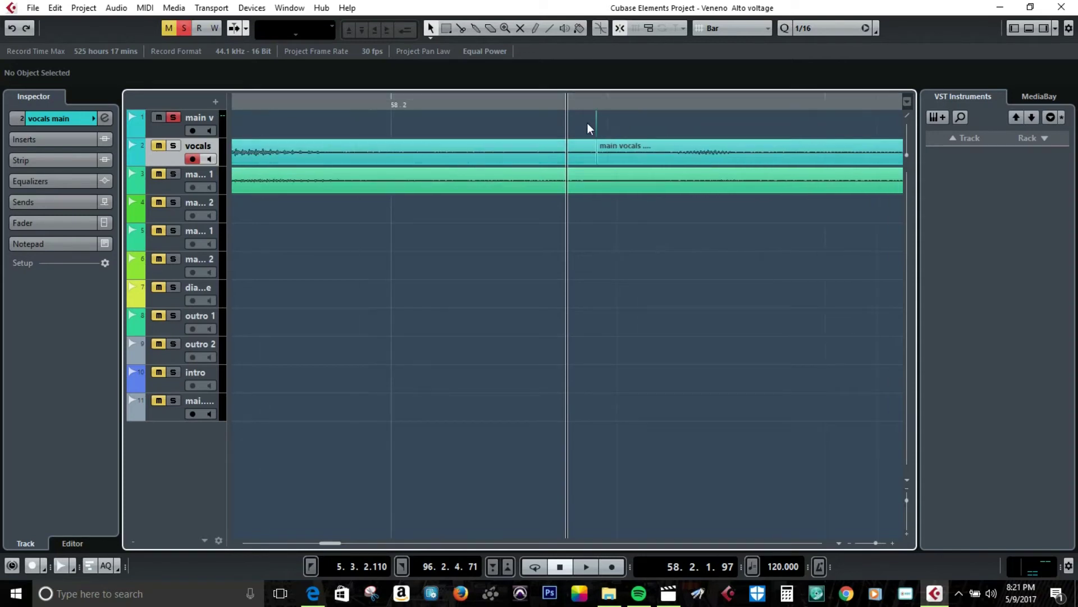
drag(582, 124, 626, 127)
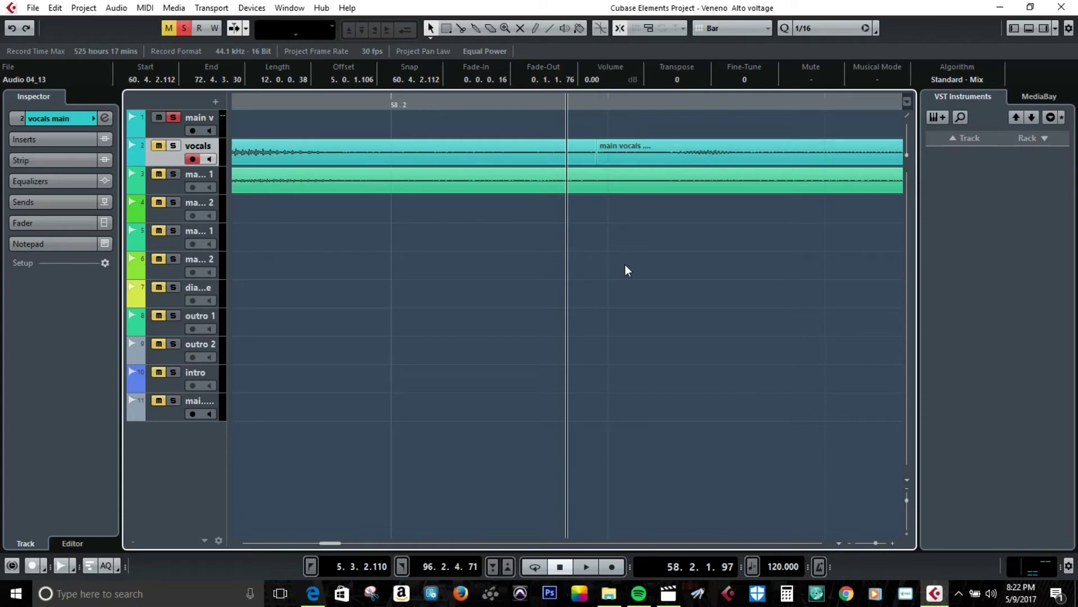
key(h)
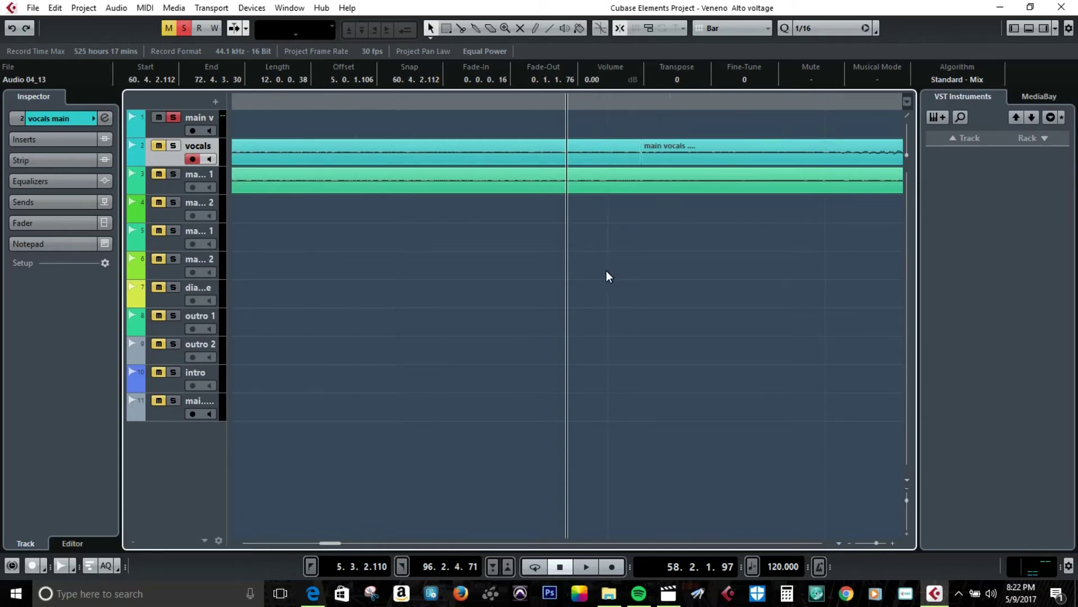
key(h)
key(h)
key(h)
key(h)
key(h)
key(h)
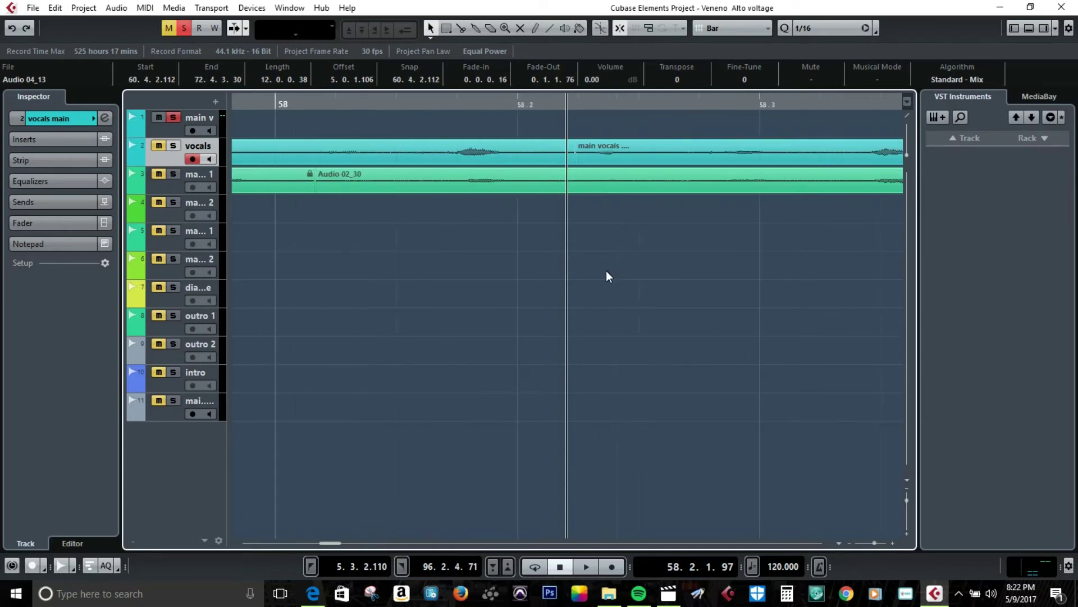
key(h)
key(h)
key(h)
key(h)
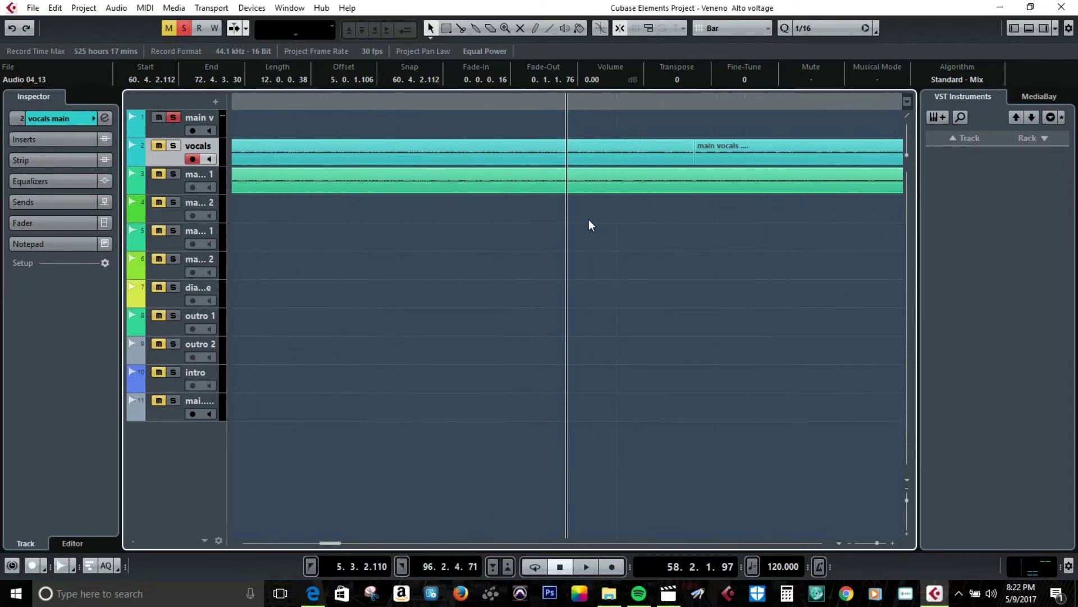
key(g)
key(g)
key(g)
key(g)
key(g)
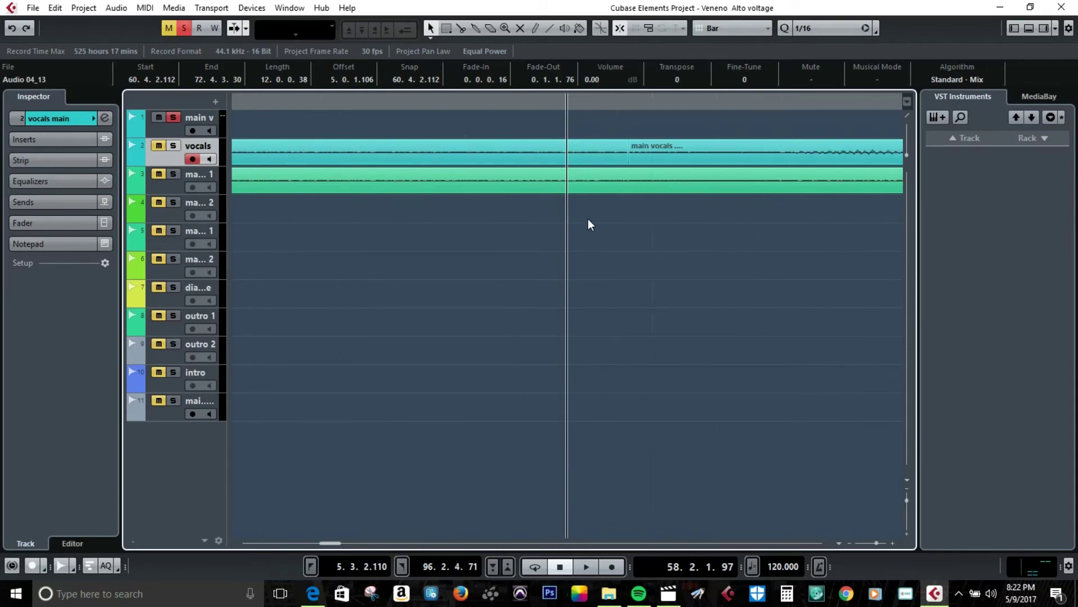
key(g)
key(g)
key(g)
key(g)
key(g)
key(g)
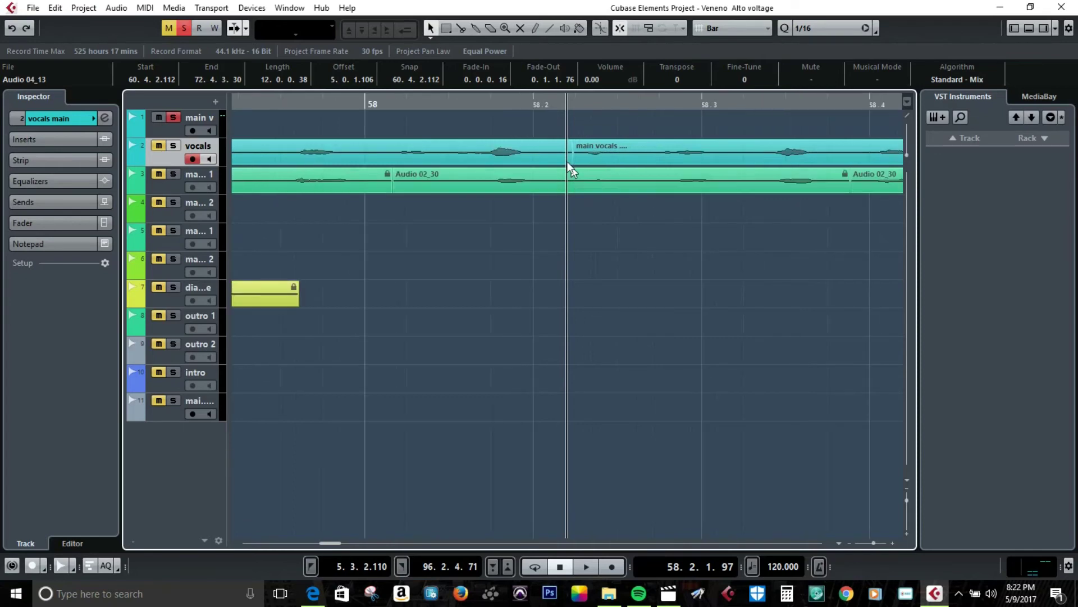
key(g)
key(g)
key(g)
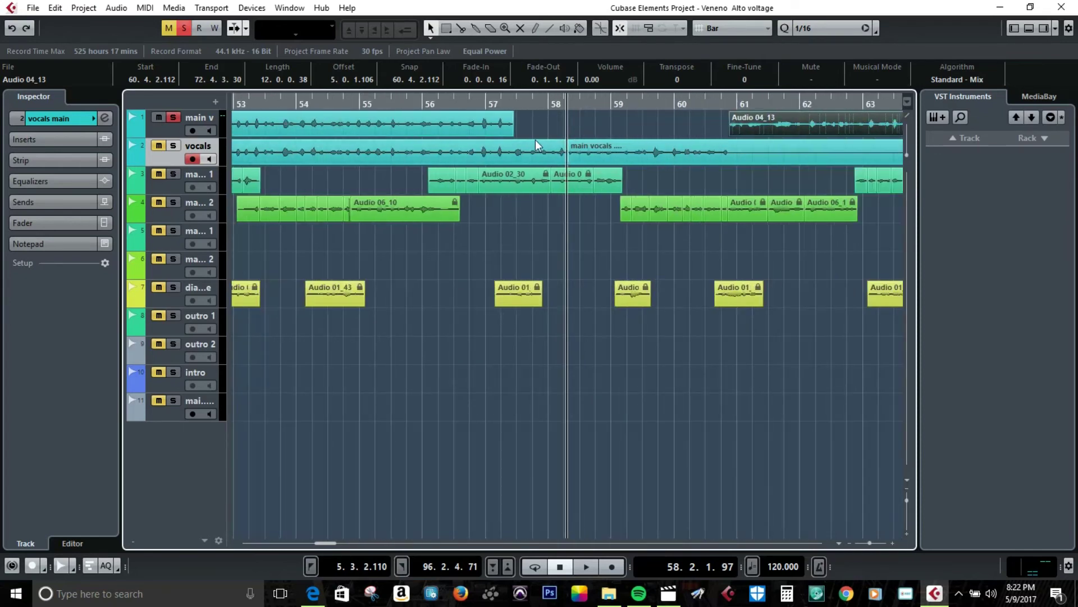
Extend Audio 01_10 to bar 58 and pull Audio 04_13's start back to meet it
drag(510, 135, 566, 134)
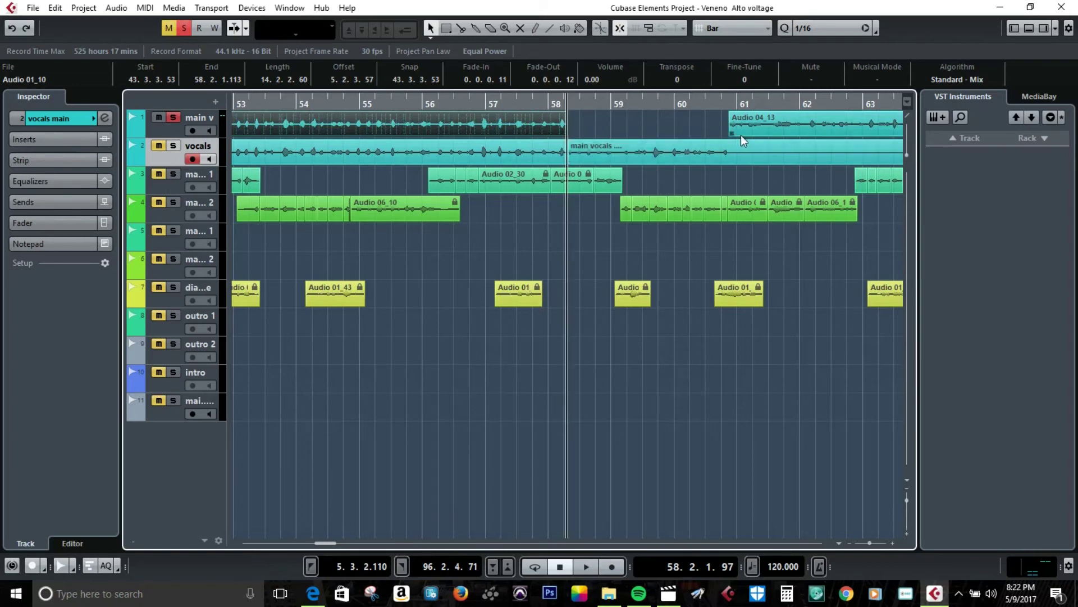
drag(730, 134, 565, 117)
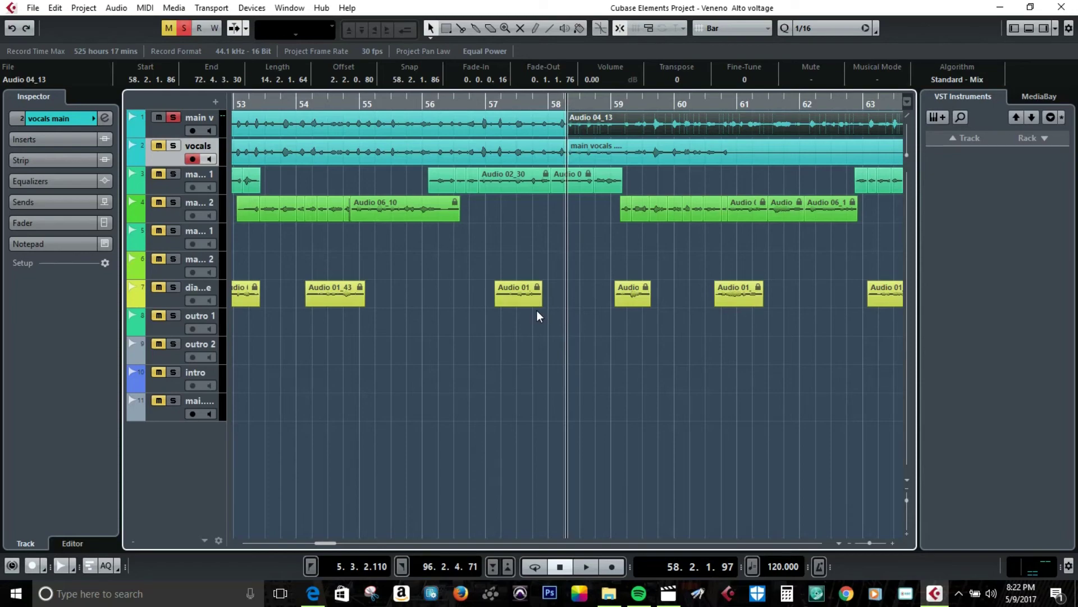
key(g)
key(g)
key(g)
key(g)
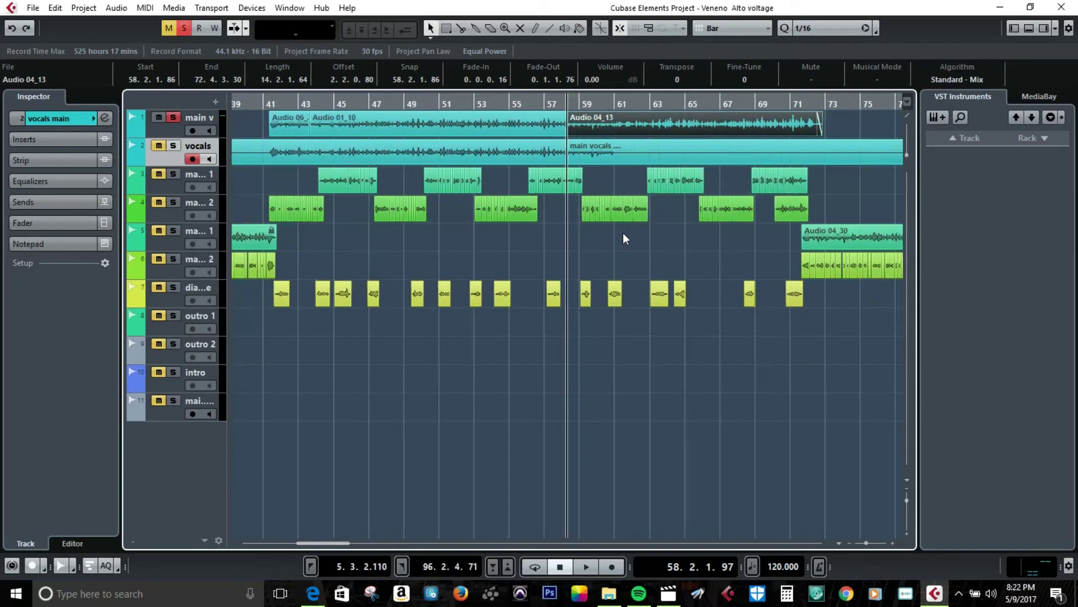
key(g)
key(g)
key(g)
key(g)
key(g)
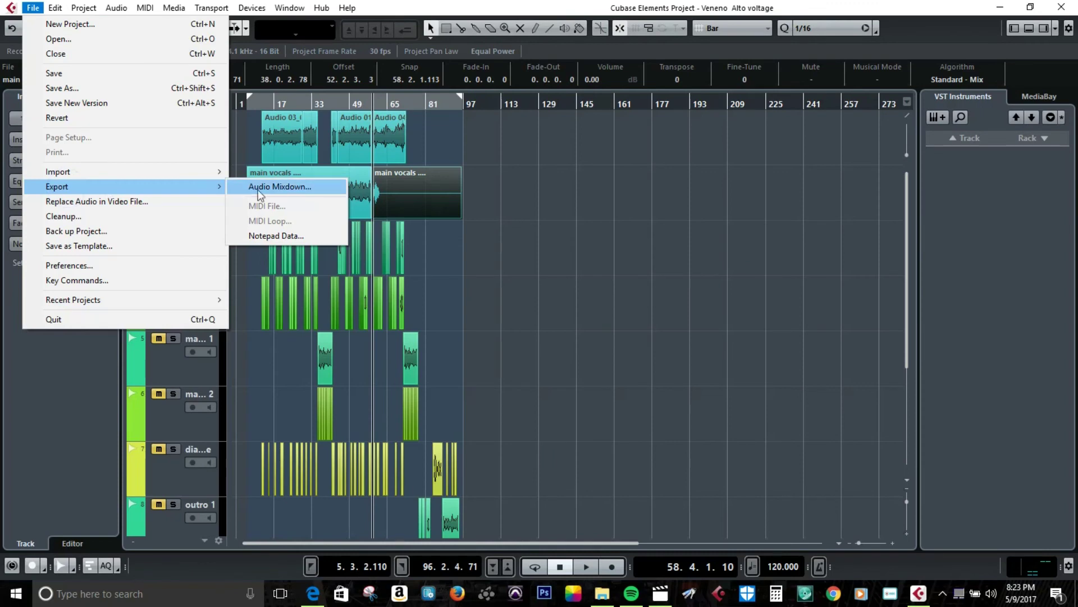
Export the vocals again as a mono WAV mixdown named 'main vocals4'
click(539, 247)
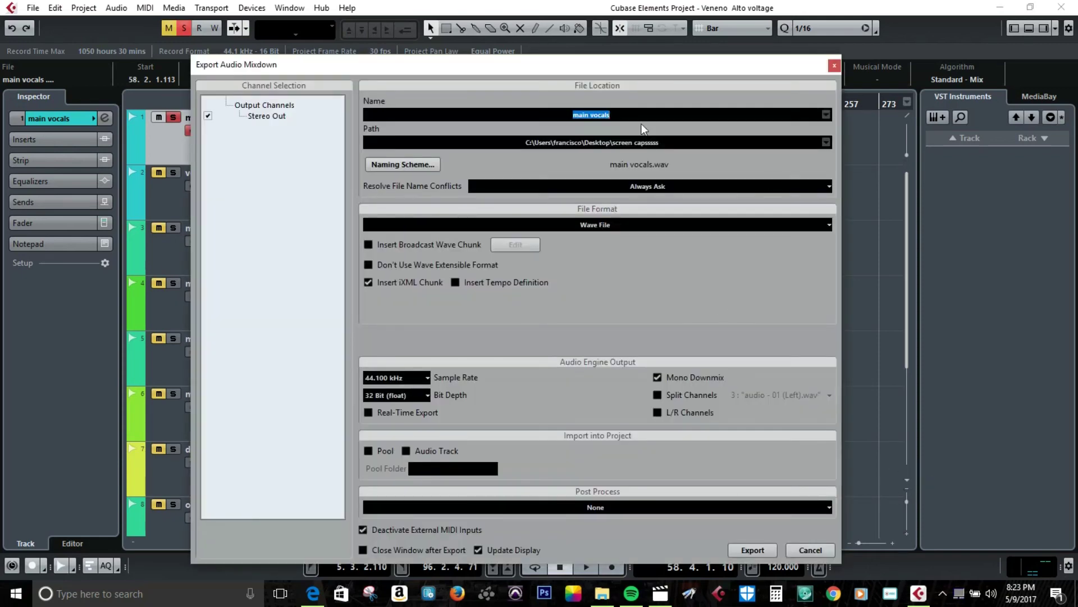
click(623, 122)
text(4)
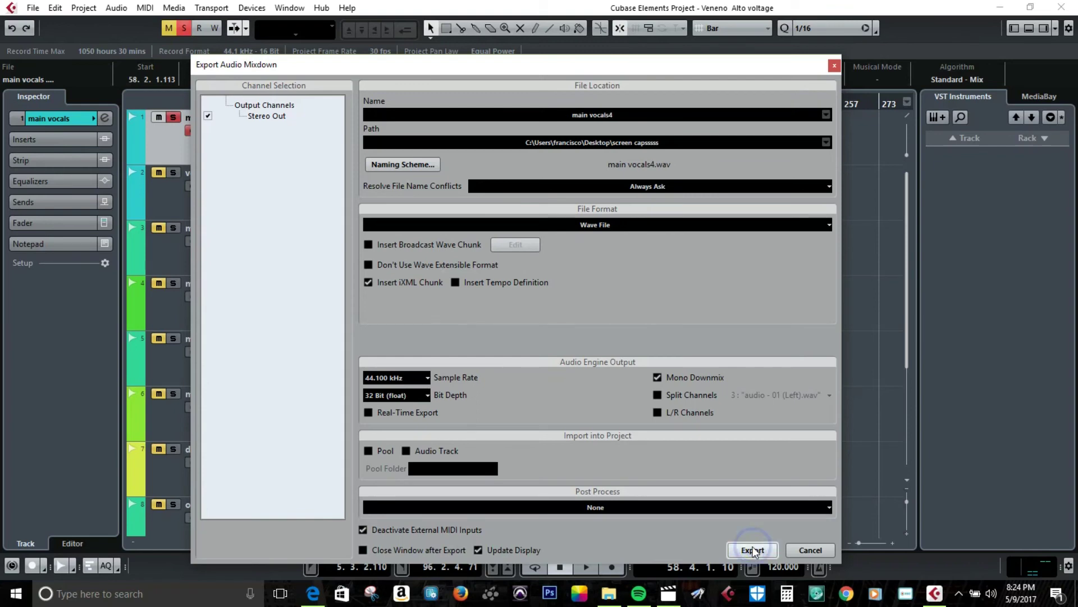
click(754, 551)
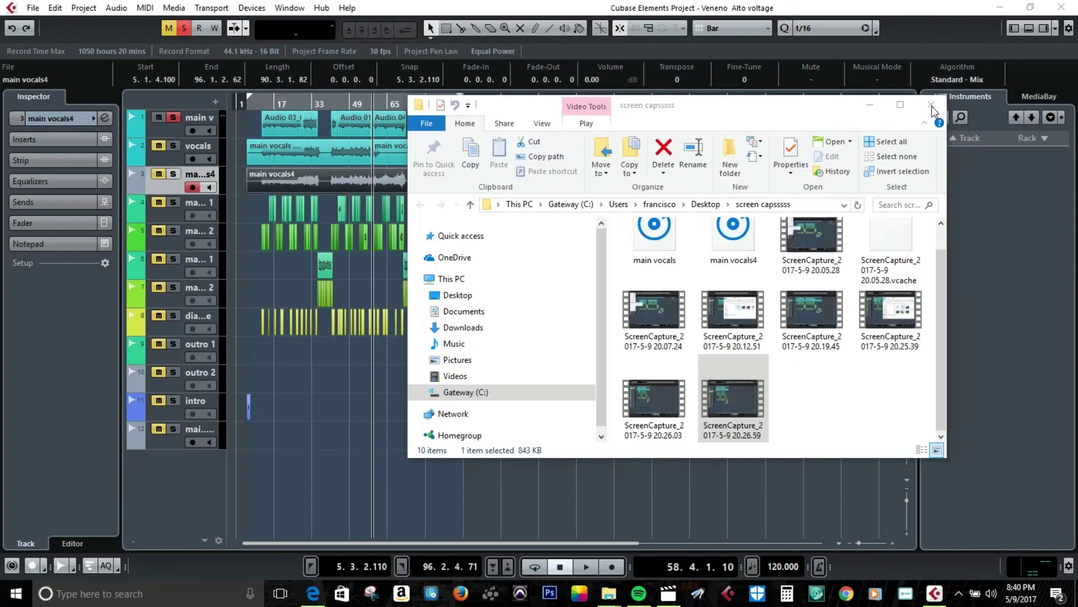
Close the File Explorer folder window to return to the Cubase arrangement
click(931, 107)
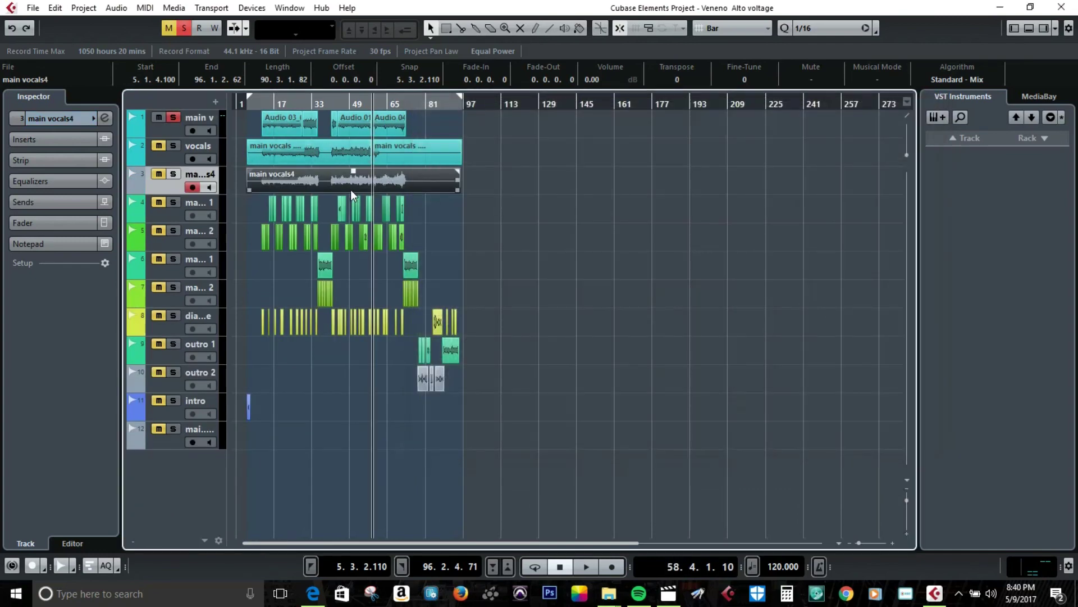
Solo the new main vocals4 track to hear it on its own
key(s)
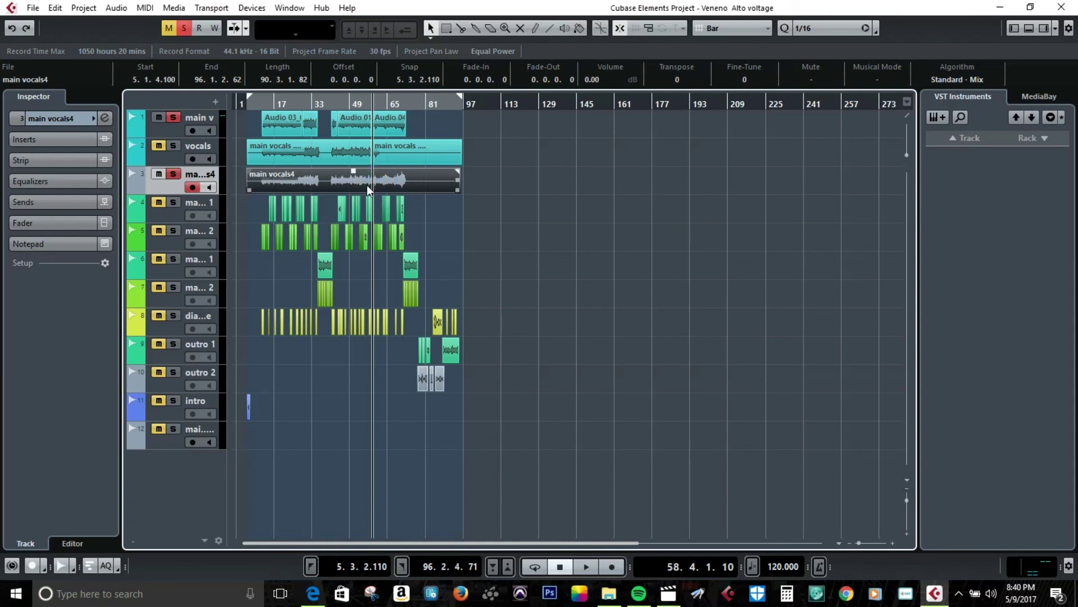
Remove the second main vocals event from the vocals track
click(376, 153)
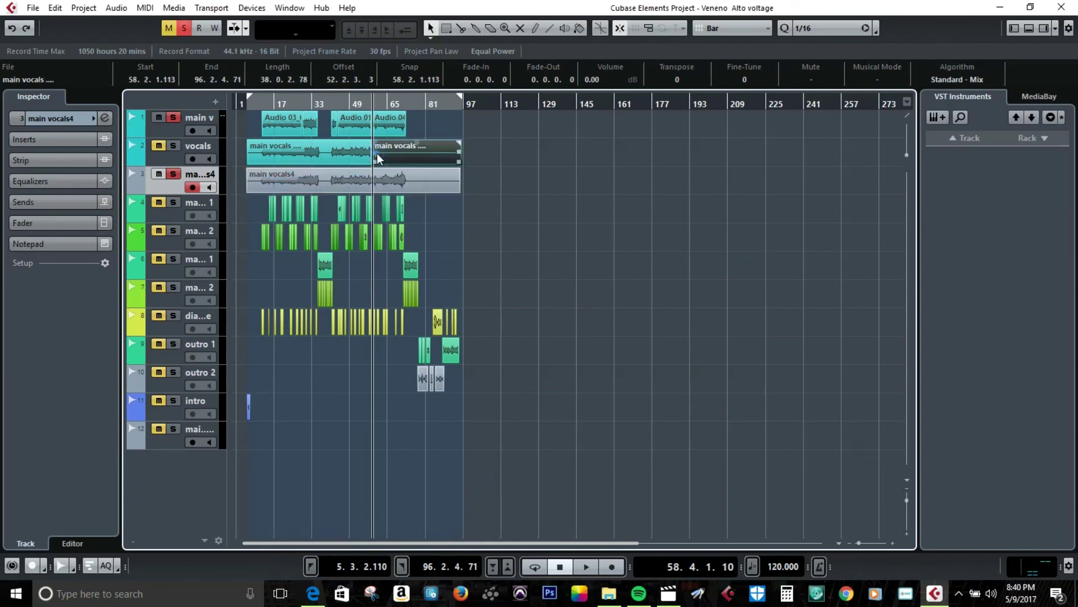
key(h)
key(h)
key(h)
key(h)
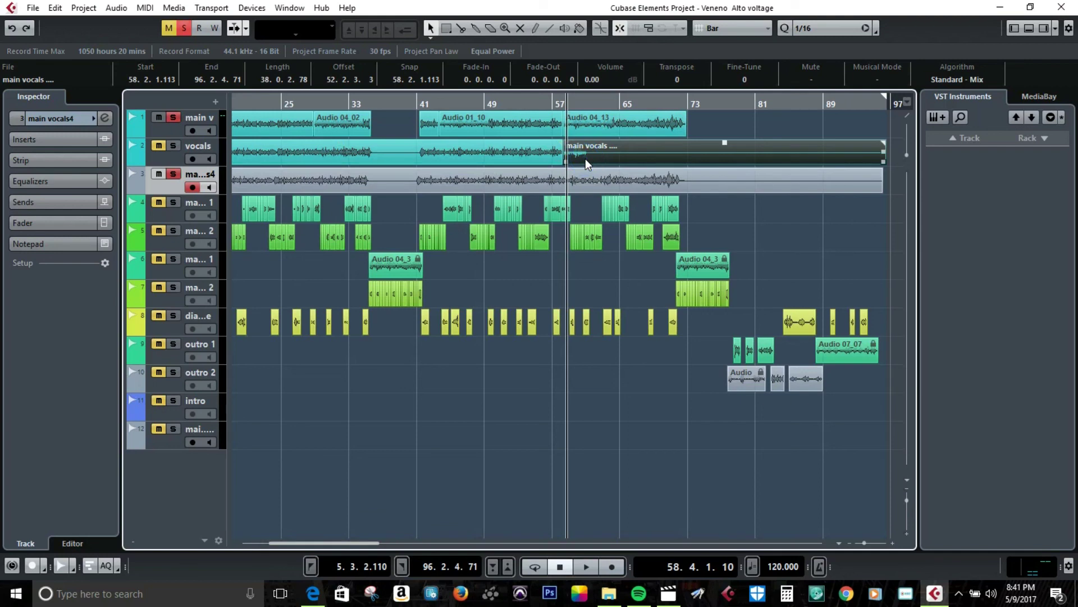
key(Delete)
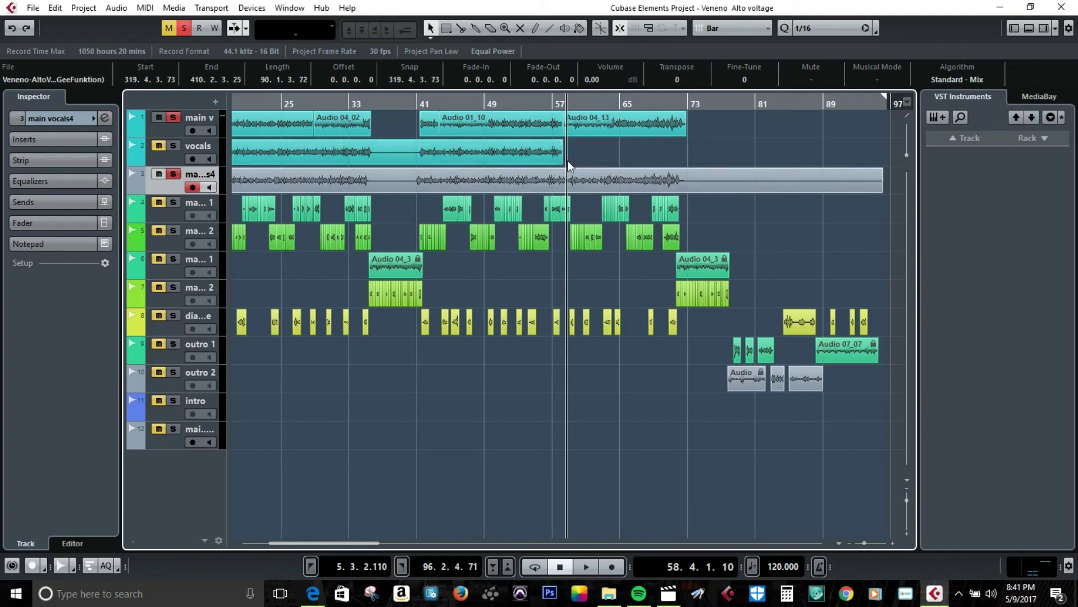
Lengthen the first main vocals event to end near bar 78, checking it against main vocals4
drag(566, 161, 731, 161)
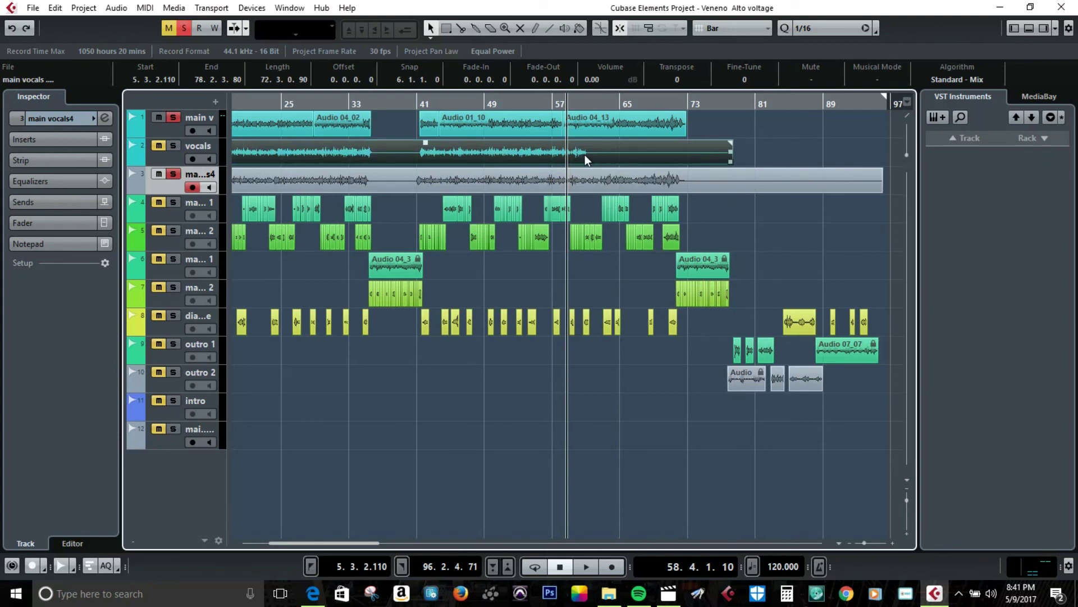
click(591, 182)
click(584, 153)
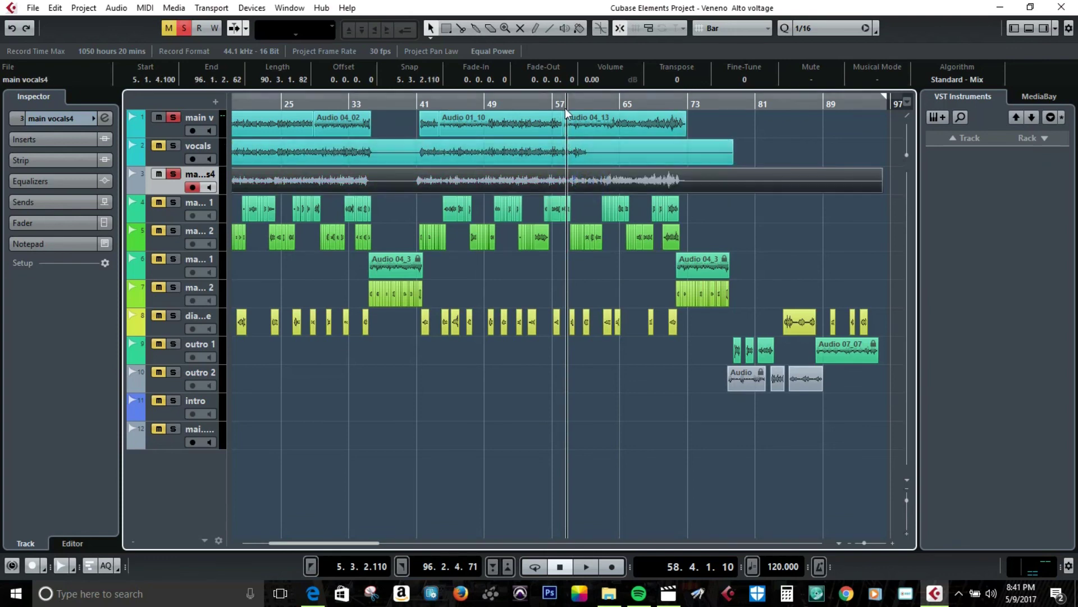